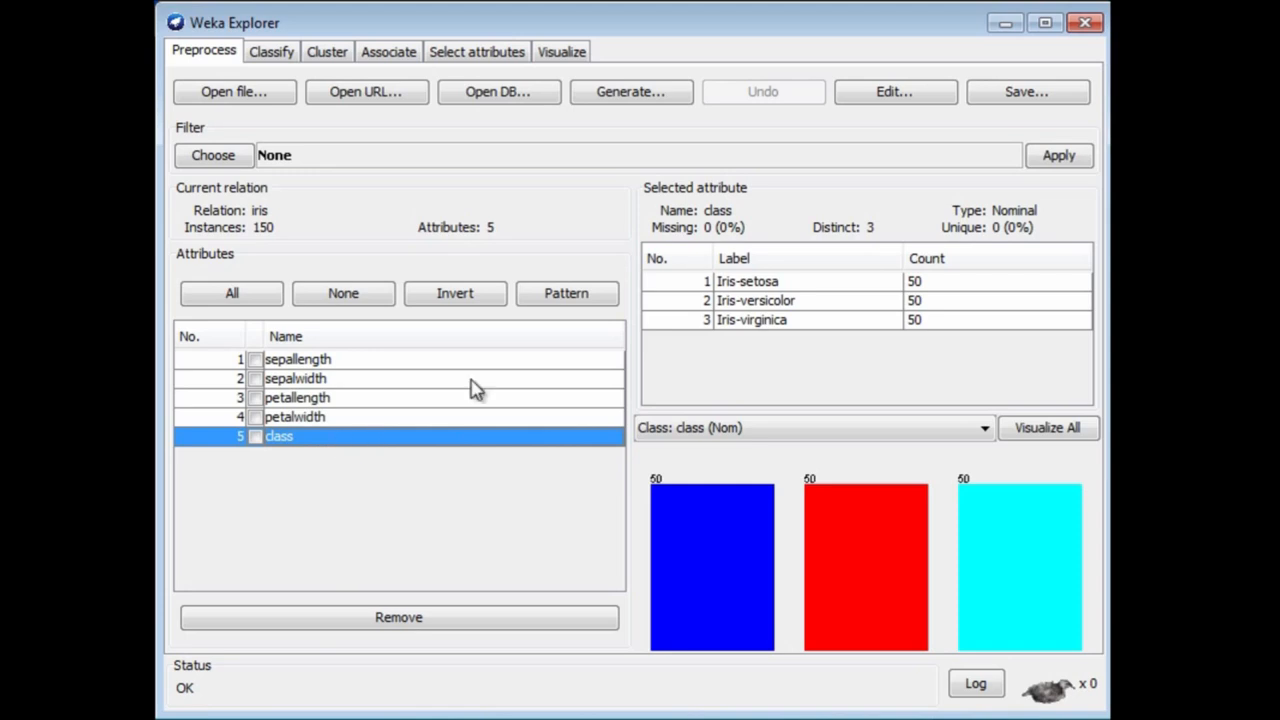
Step: Visualize the iris data as a plot matrix and open the scatter plot of petalwidth against sepalwidth
{"action": "left_click", "coordinate": [563, 55]}
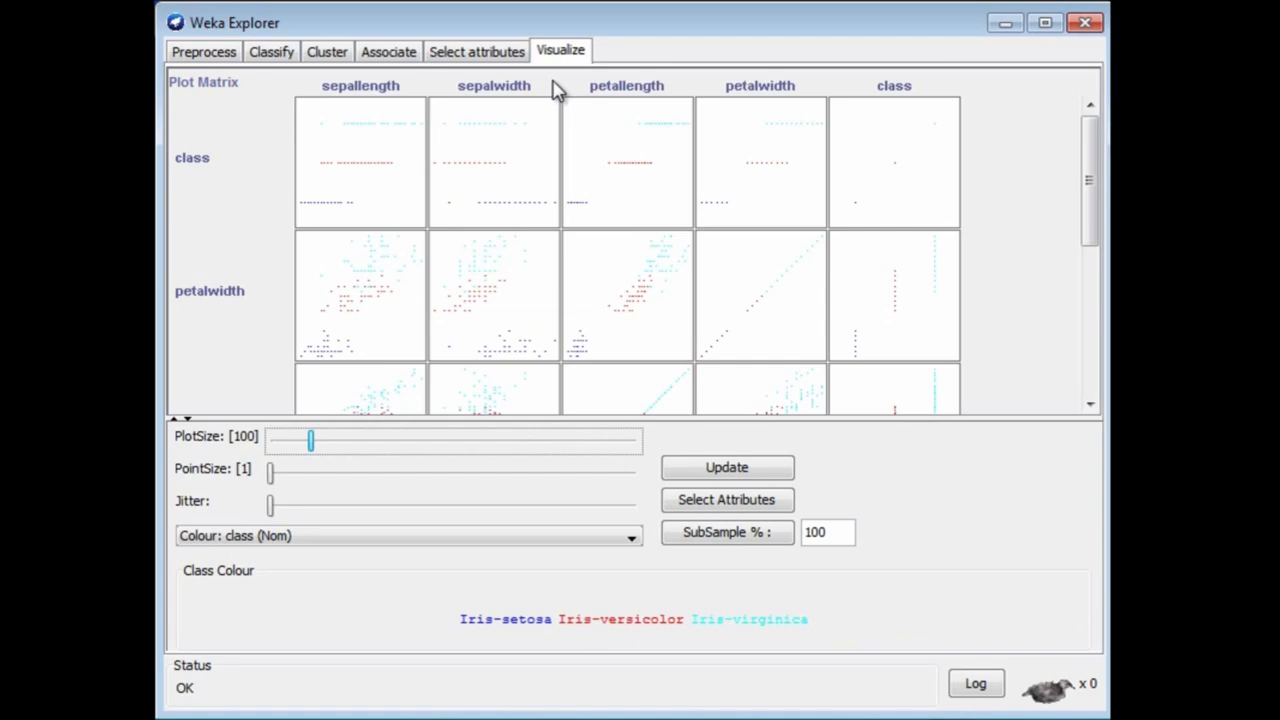
{"action": "scroll", "coordinate": [525, 165], "scroll_direction": "down", "scroll_amount": 5}
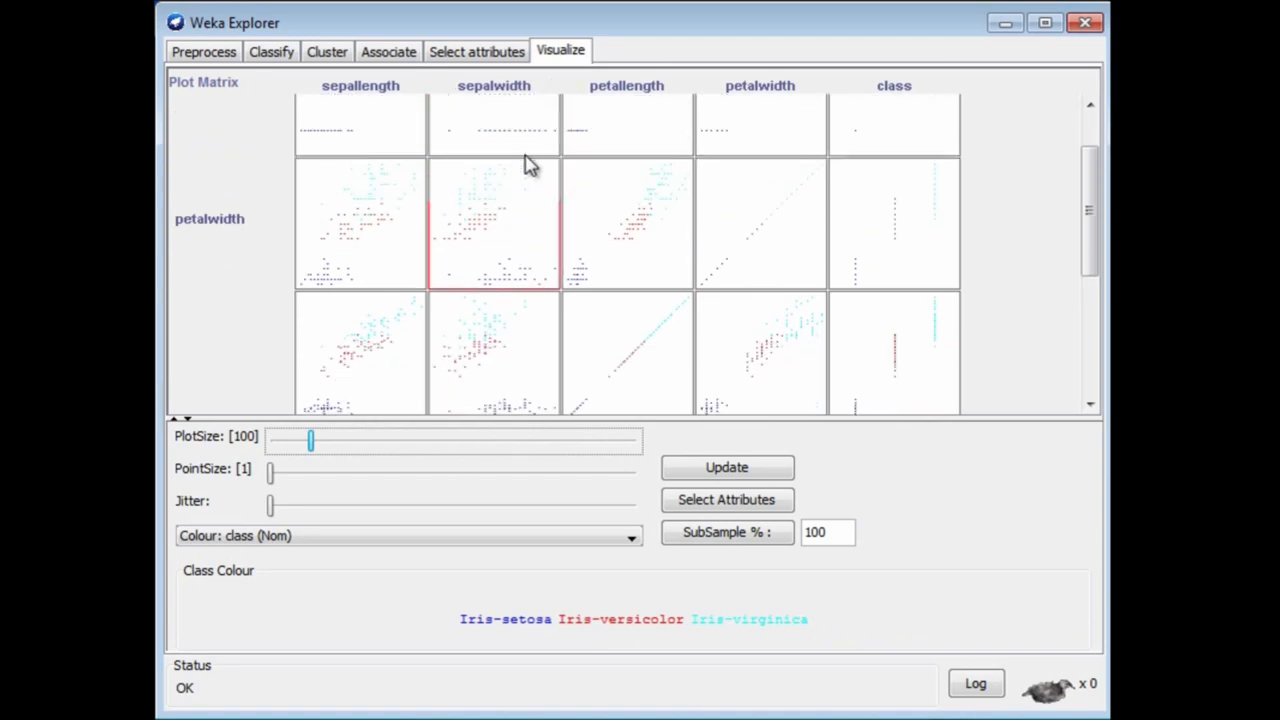
{"action": "scroll", "coordinate": [530, 165], "scroll_direction": "up", "scroll_amount": 3}
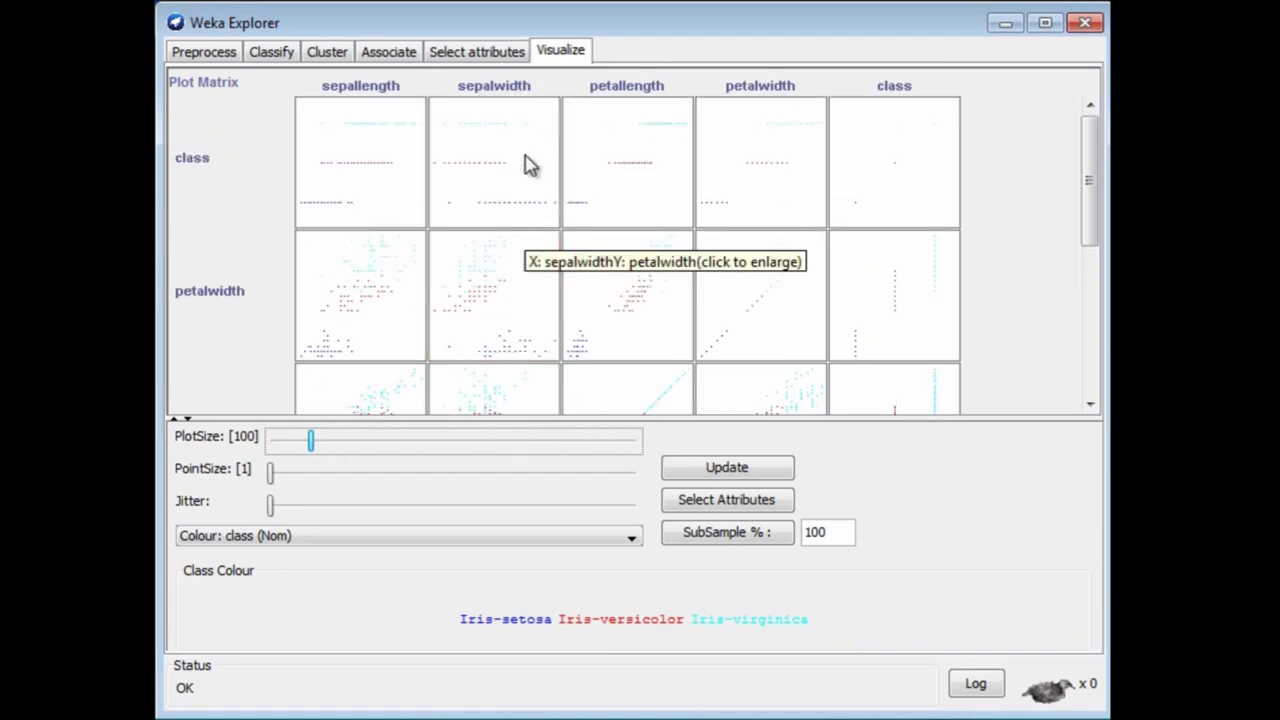
{"action": "left_click", "coordinate": [495, 292]}
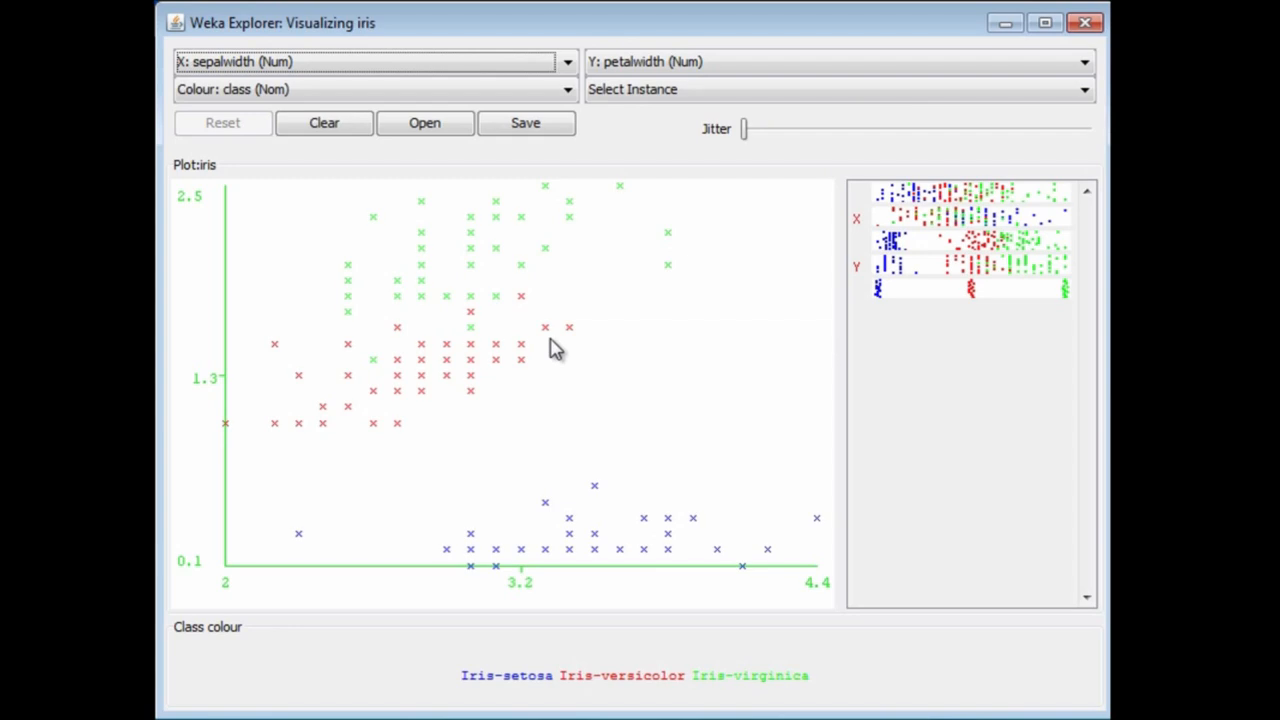
Step: Check the colour chooser for Iris-setosa without changing the colour, and view the instance details of the Iris-versicolor point with sepalwidth 3.4 and petalwidth 1.6
{"action": "left_click", "coordinate": [521, 683]}
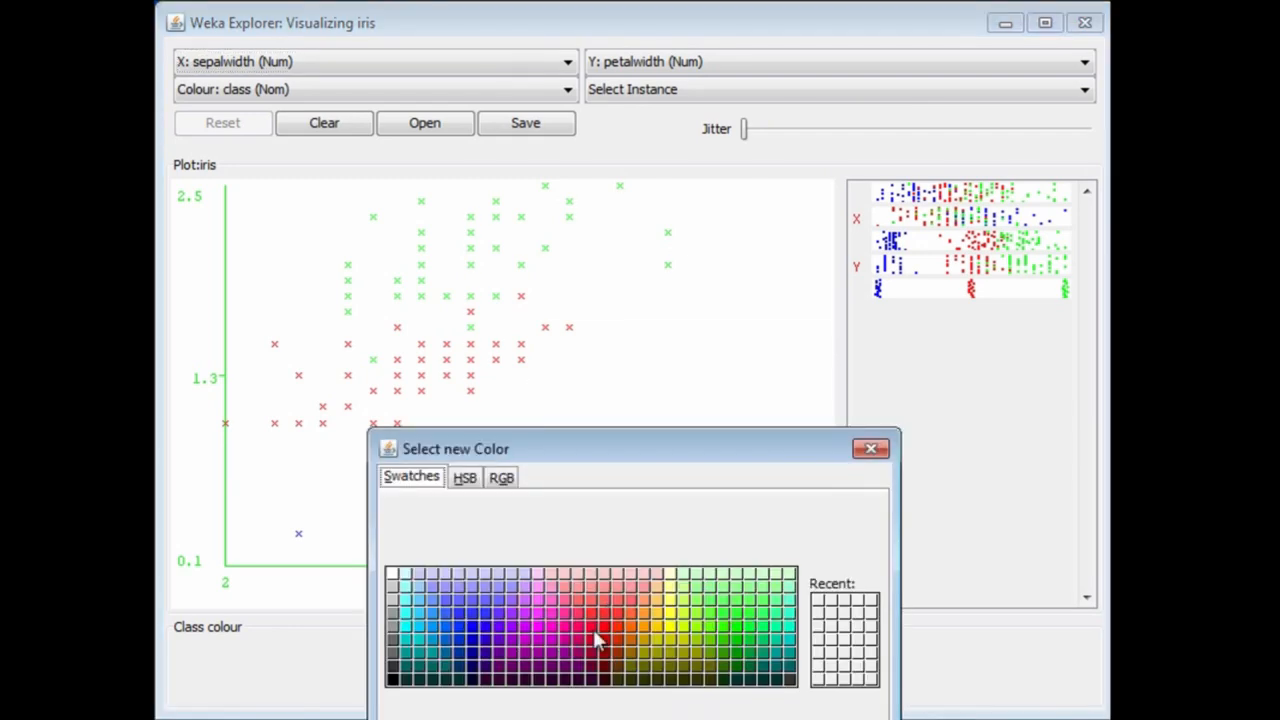
{"action": "left_click", "coordinate": [871, 451]}
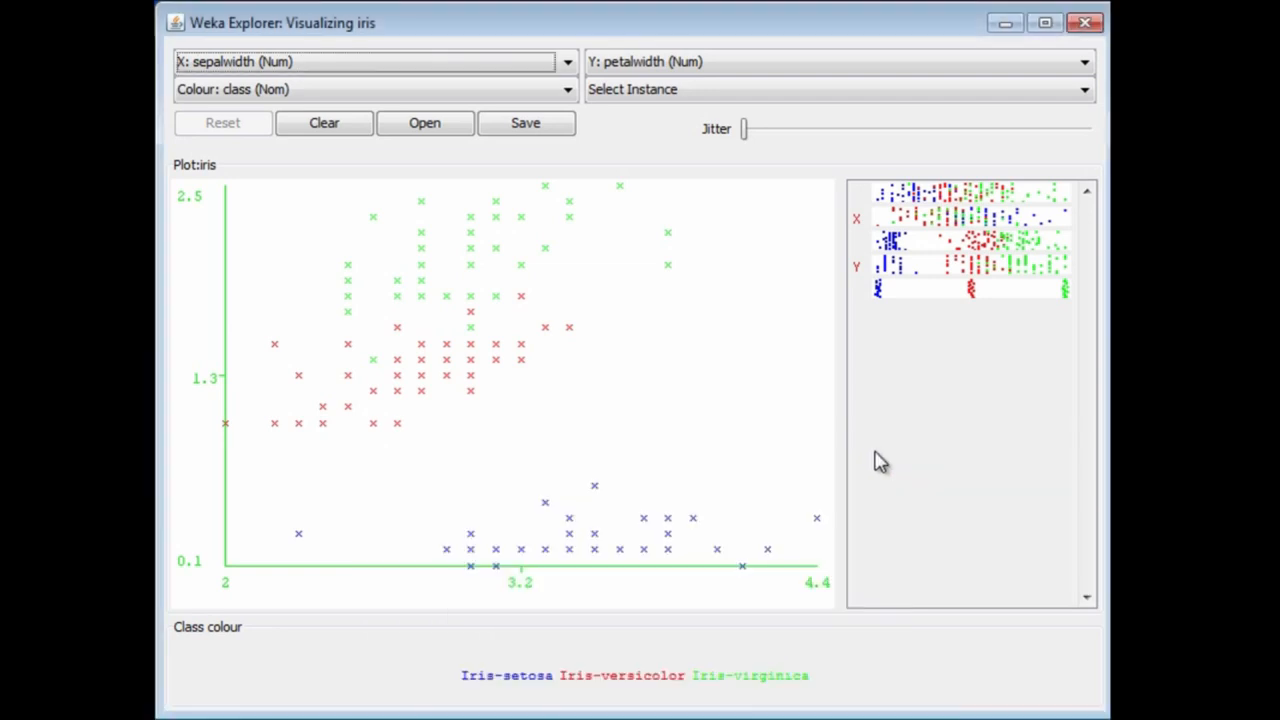
{"action": "left_click", "coordinate": [569, 329]}
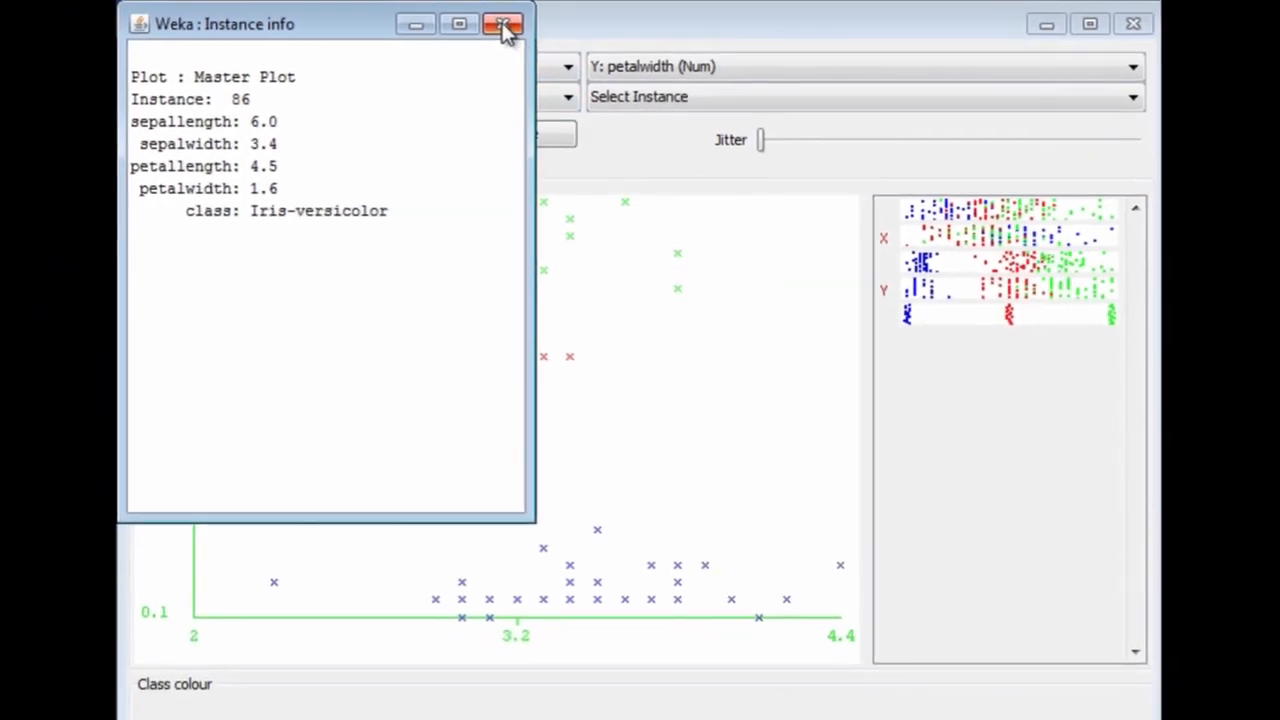
{"action": "left_click", "coordinate": [502, 24]}
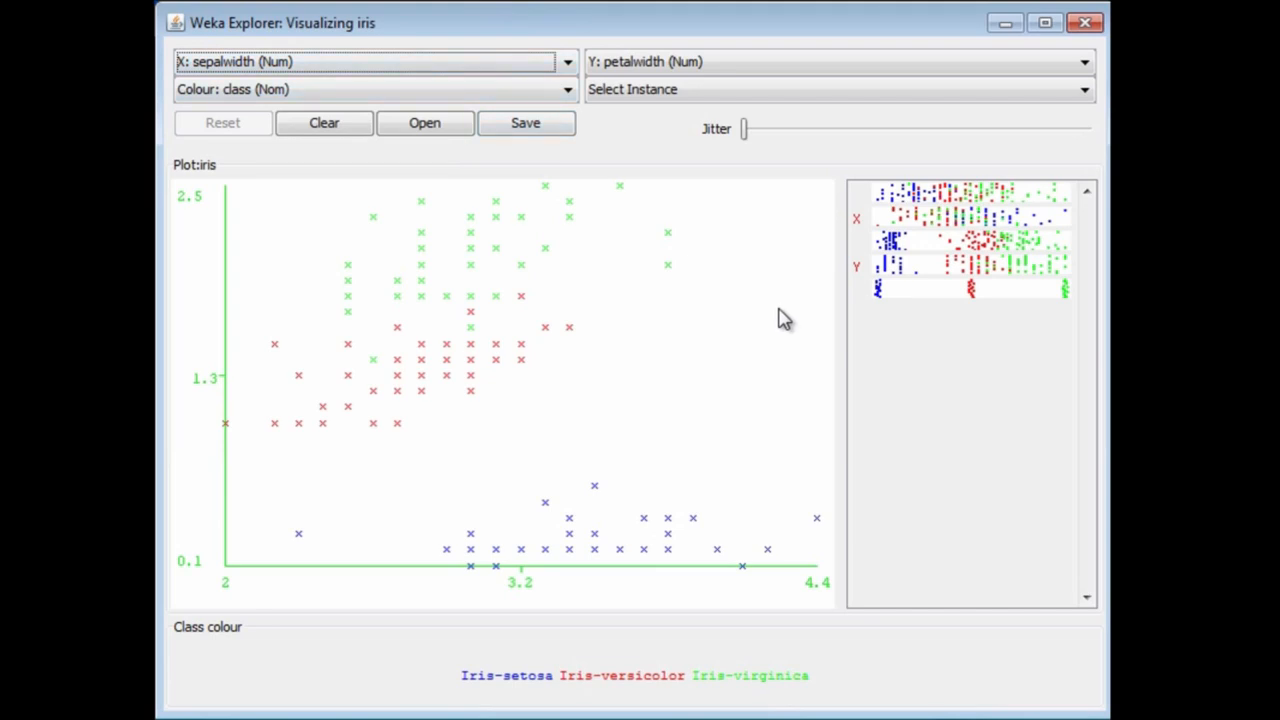
Step: Switch the plot's X axis through sepallength and sepalwidth to petallength, and its Y axis through sepallength to sepalwidth
{"action": "left_click", "coordinate": [567, 66]}
{"action": "left_click", "coordinate": [567, 66]}
{"action": "left_click", "coordinate": [930, 200]}
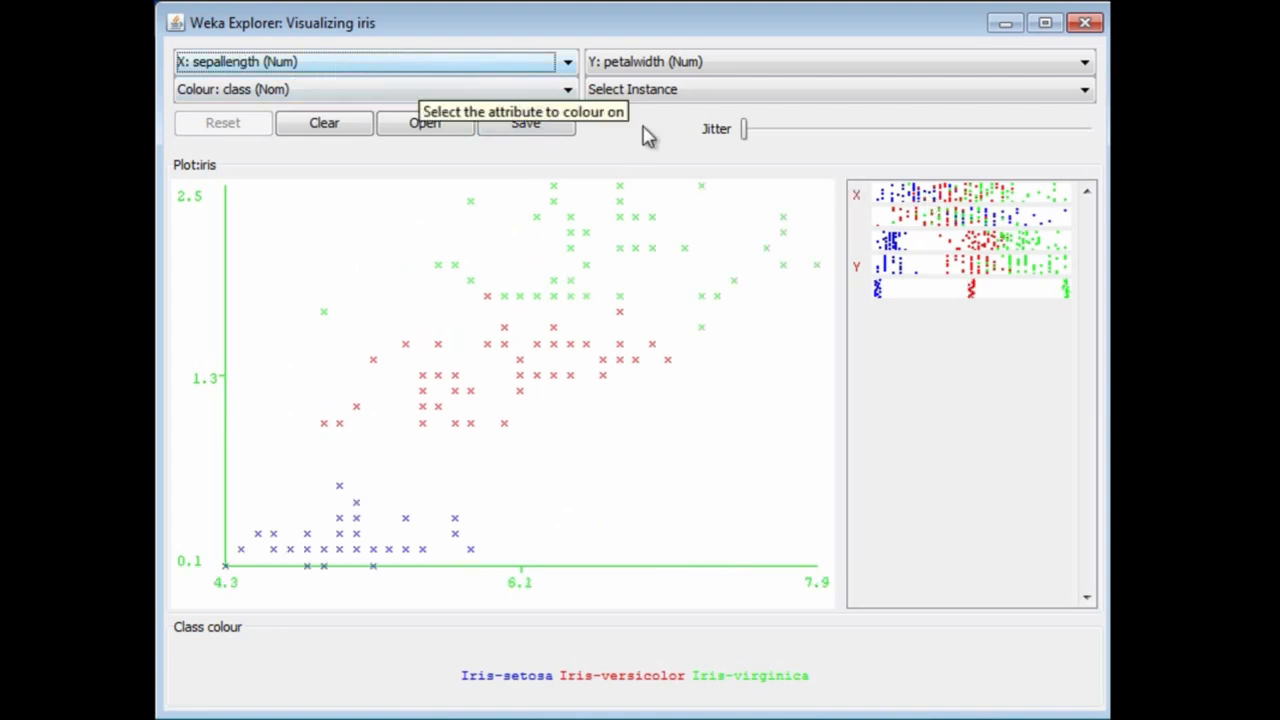
{"action": "left_click", "coordinate": [920, 218]}
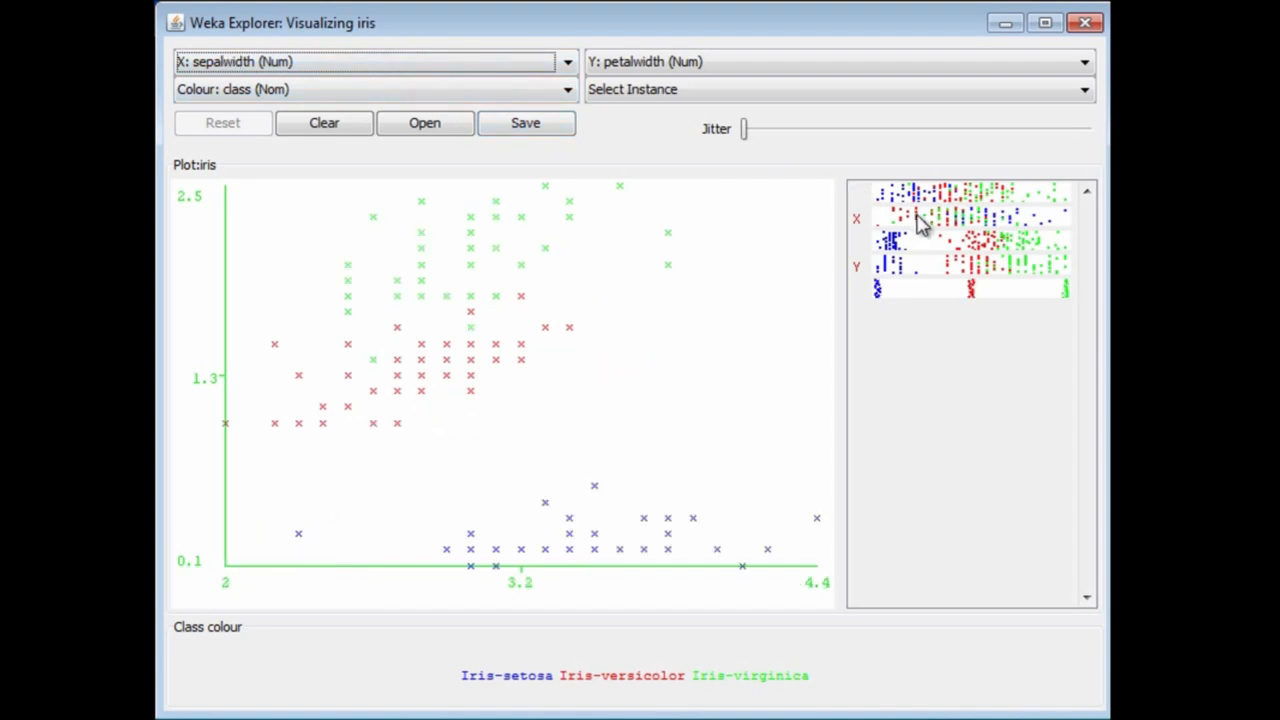
{"action": "left_click", "coordinate": [920, 242]}
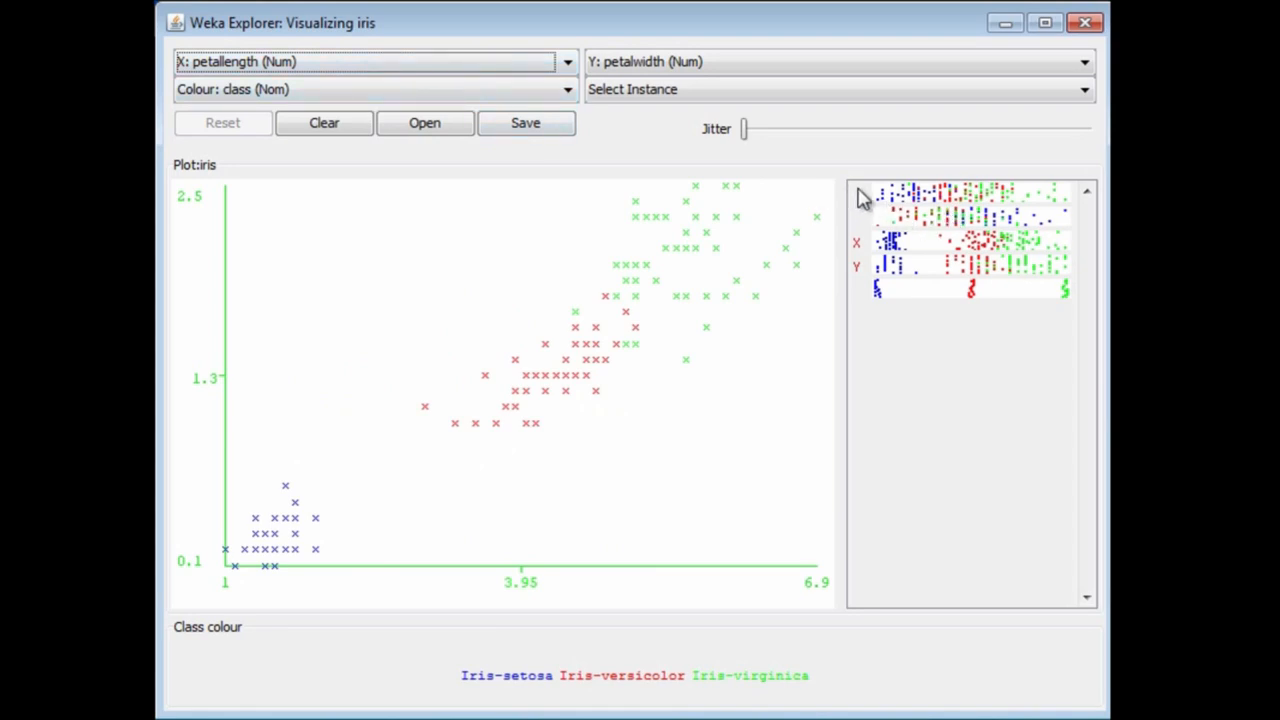
{"action": "right_click", "coordinate": [900, 200]}
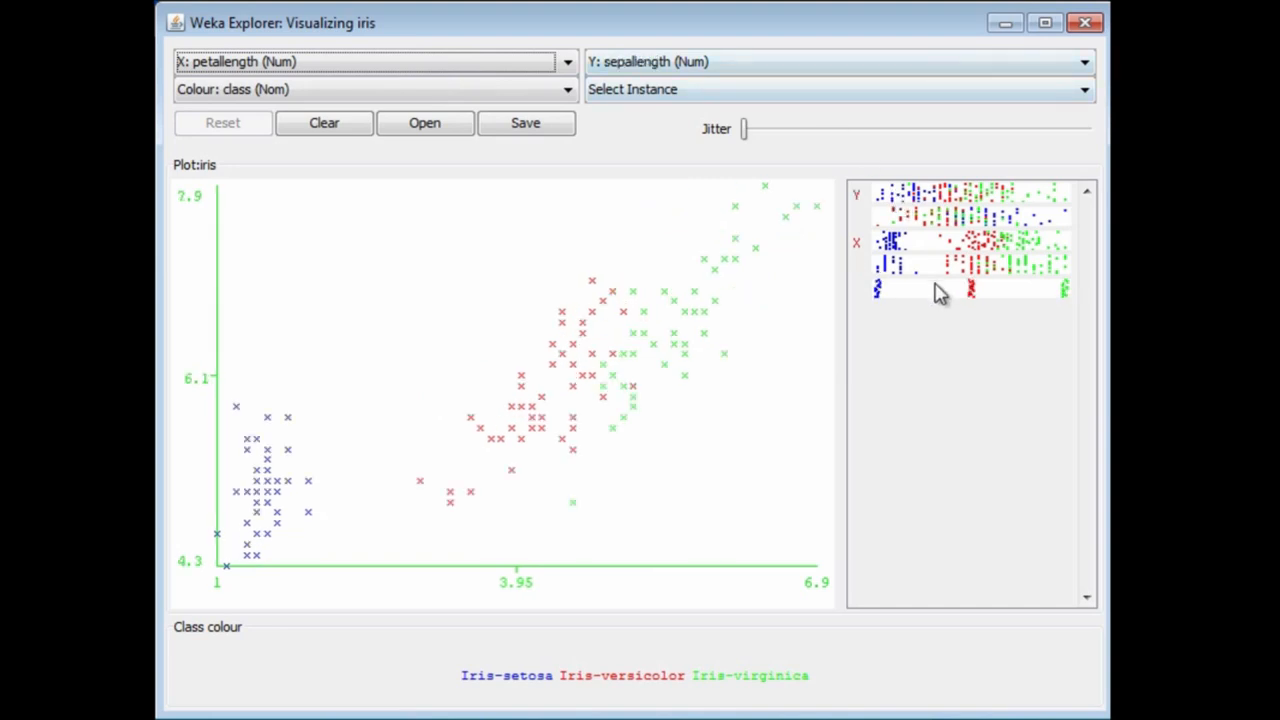
{"action": "right_click", "coordinate": [930, 222]}
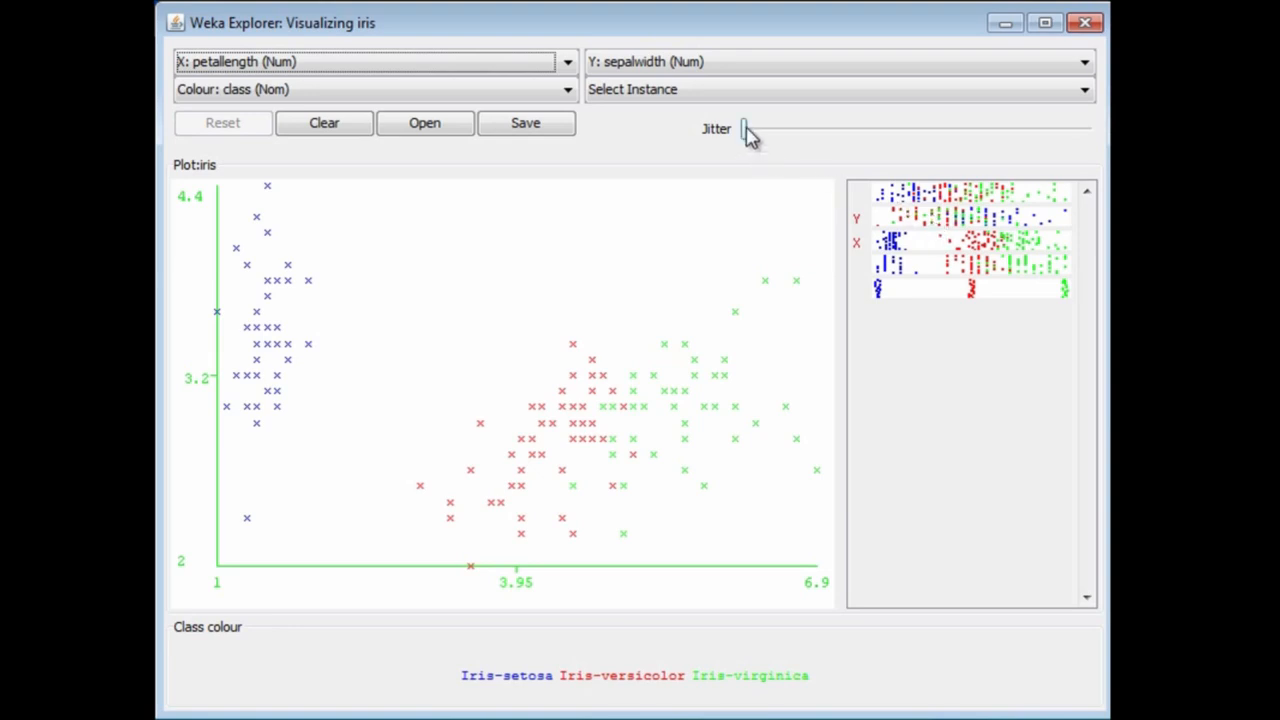
Step: Add slight jitter to the plot and read the instance details of the overlapping Iris-setosa points at petallength 1.4 and sepalwidth 3.0
{"action": "left_click_drag", "start_coordinate": [745, 130], "coordinate": [762, 140]}
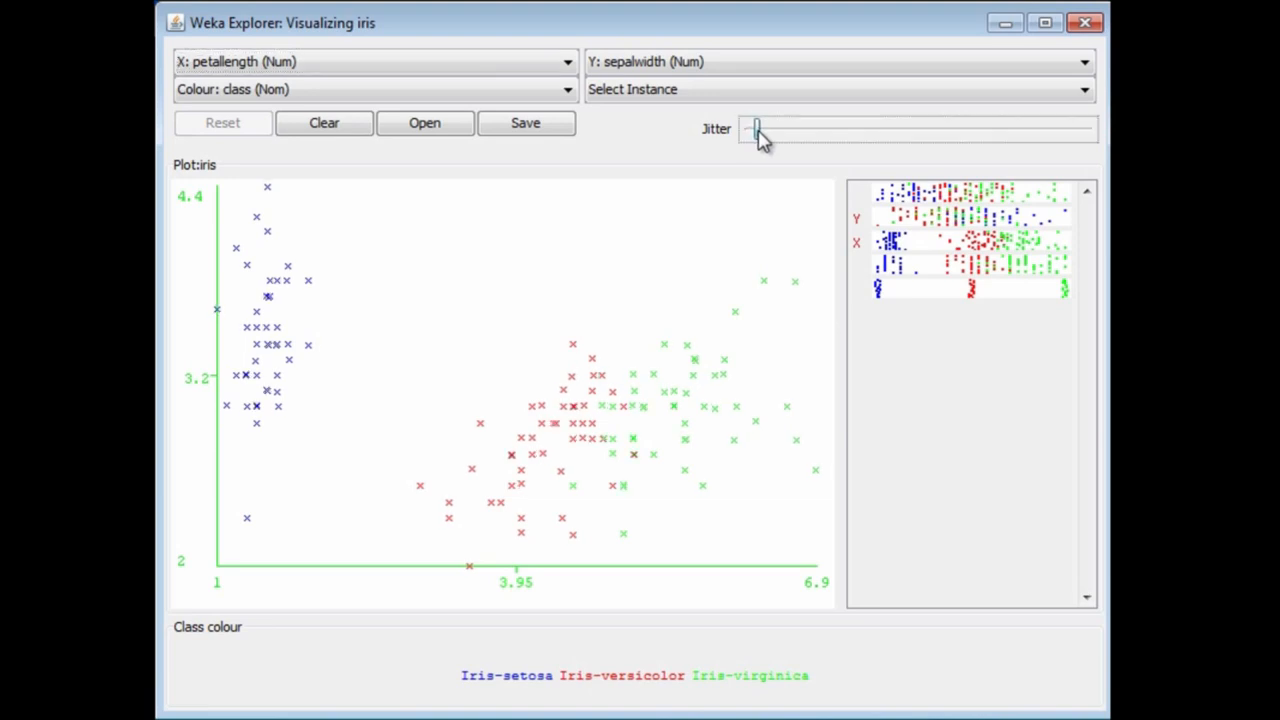
{"action": "left_click_drag", "start_coordinate": [762, 140], "coordinate": [765, 133]}
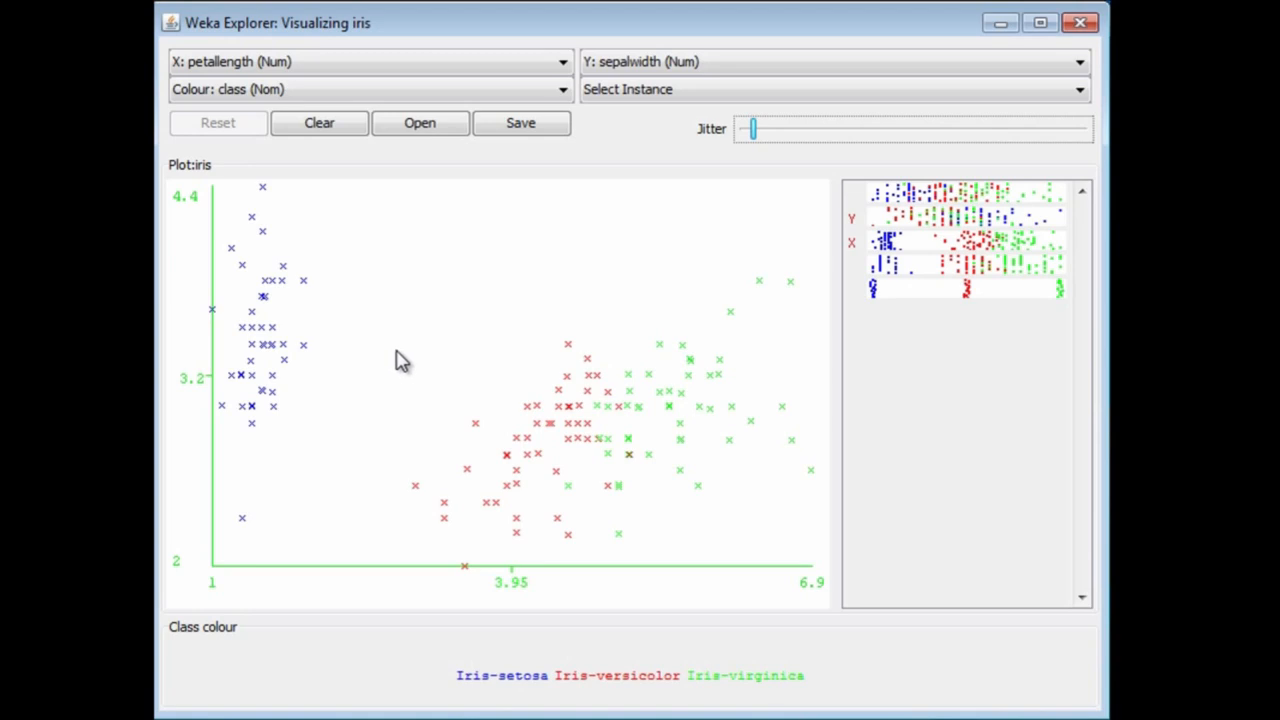
{"action": "left_click", "coordinate": [253, 417]}
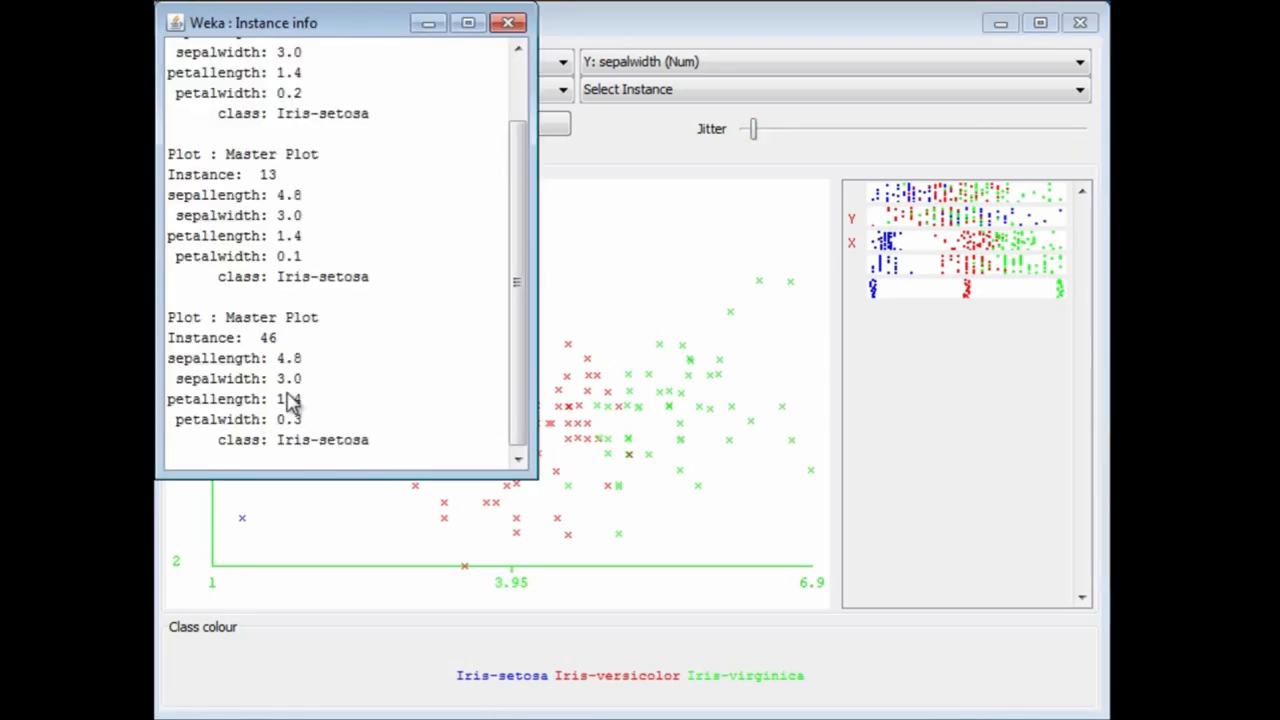
{"action": "mouse_move", "coordinate": [520, 300]}
{"action": "left_mouse_down"}
{"action": "mouse_move", "coordinate": [517, 225]}
{"action": "mouse_move", "coordinate": [510, 322]}
{"action": "left_mouse_up"}
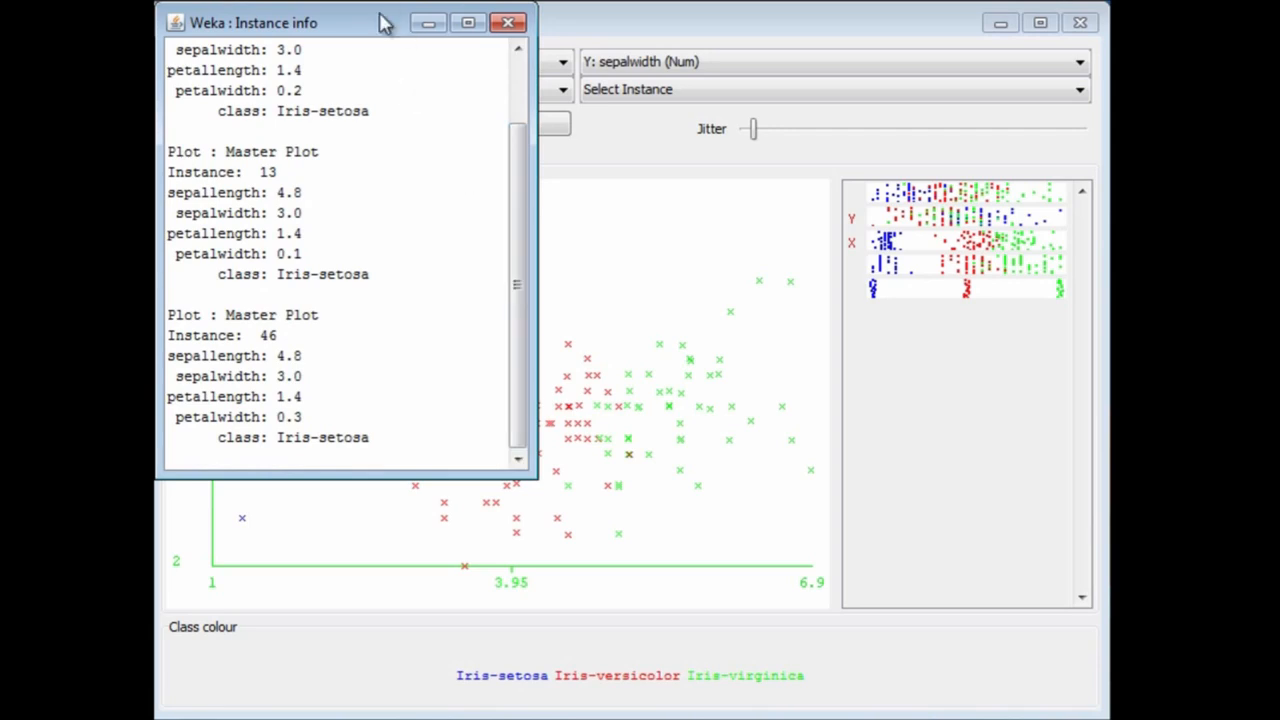
{"action": "left_click_drag", "start_coordinate": [383, 23], "coordinate": [410, 130]}
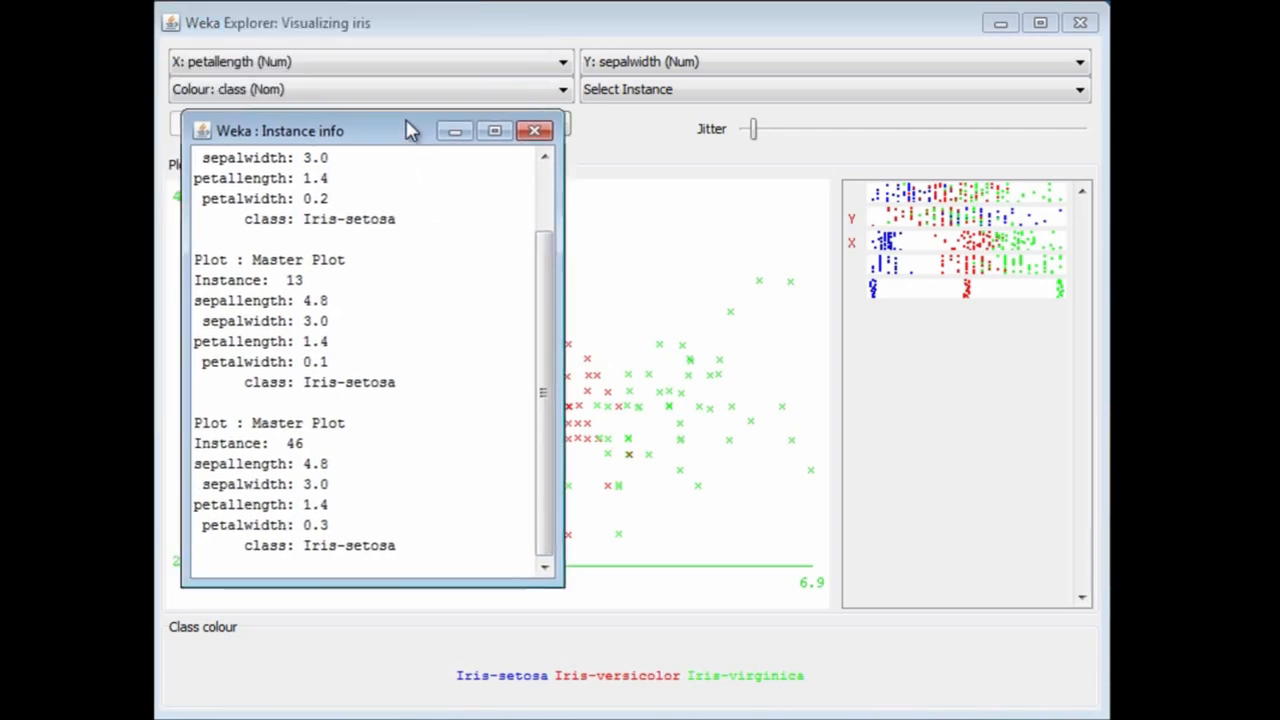
{"action": "left_click_drag", "start_coordinate": [410, 130], "coordinate": [425, 39]}
{"action": "left_click_drag", "start_coordinate": [553, 180], "coordinate": [535, 110]}
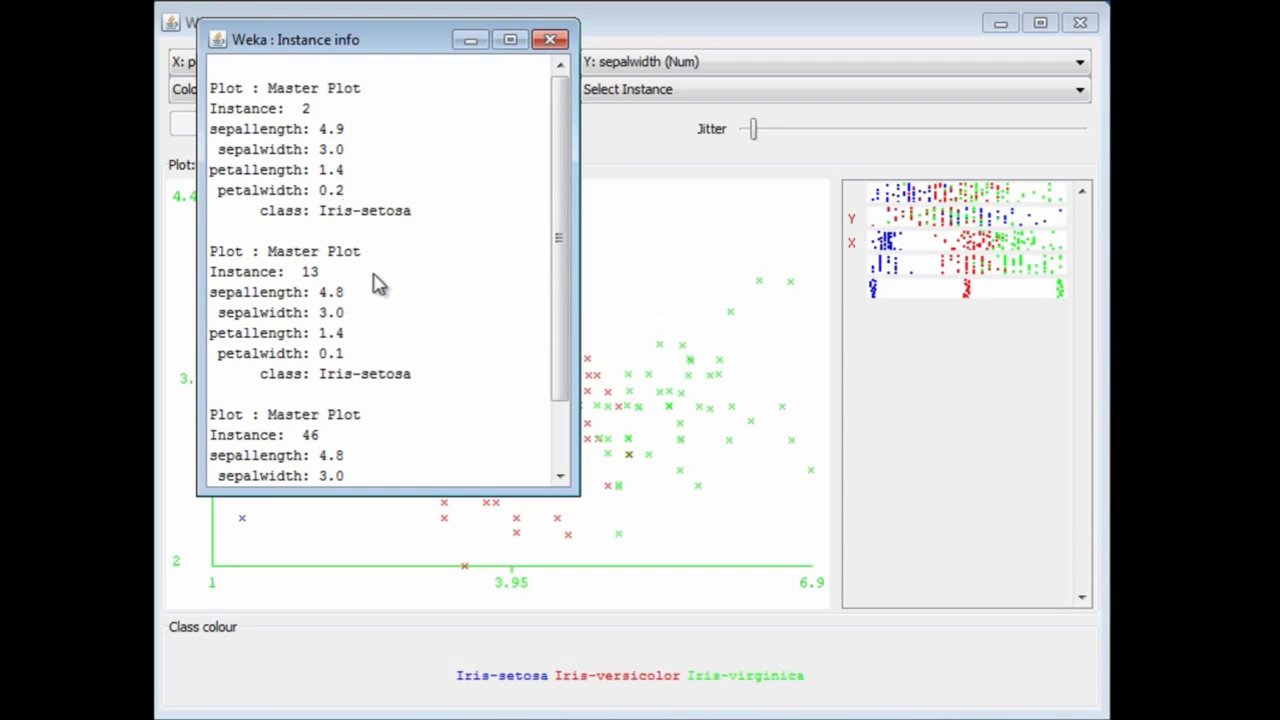
{"action": "scroll", "coordinate": [375, 295], "scroll_direction": "down", "scroll_amount": 1}
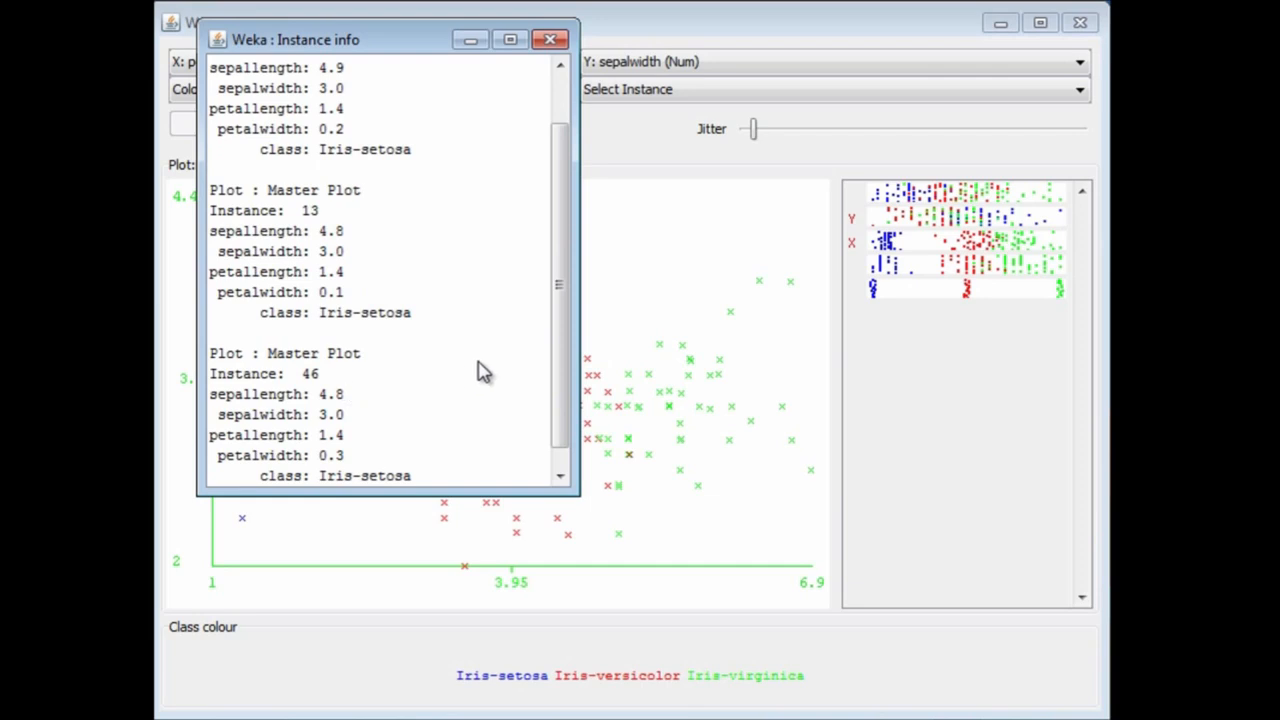
{"action": "left_click", "coordinate": [550, 41]}
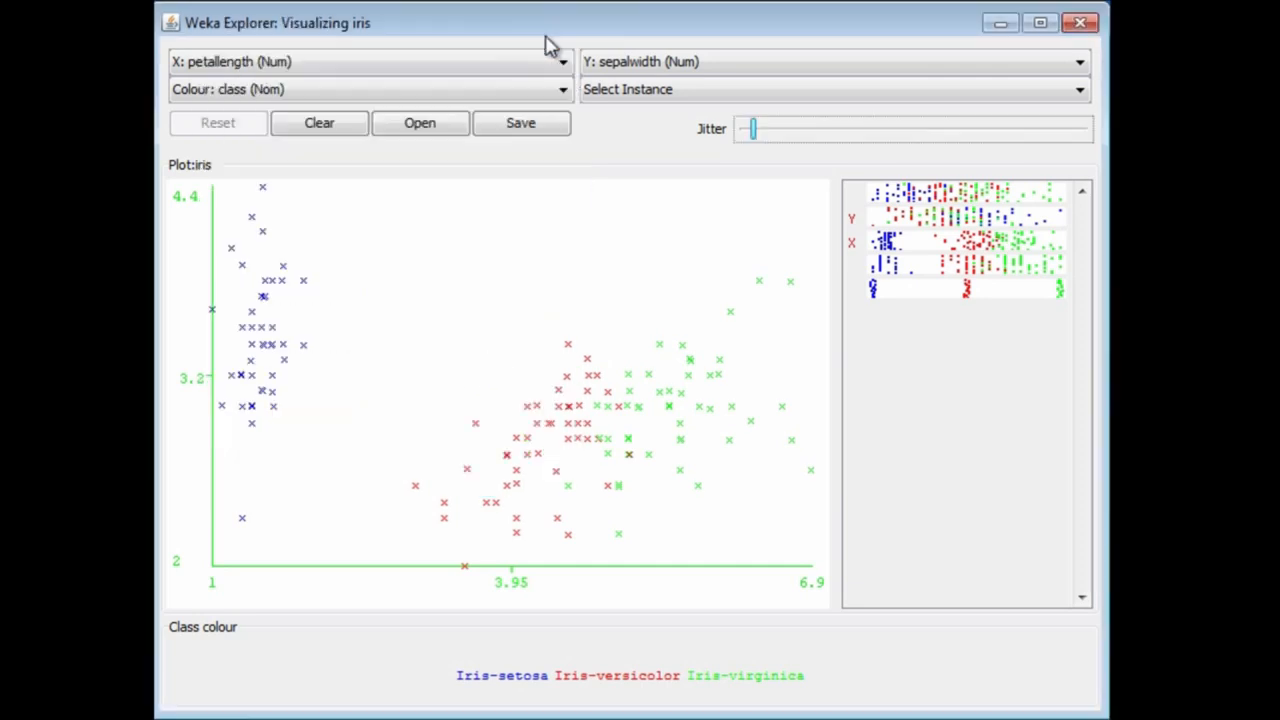
Step: View the instance details of the overlapping Iris-versicolor points at petallength 3.9 and sepalwidth 2.7, and return the jitter to zero
{"action": "left_click", "coordinate": [507, 458]}
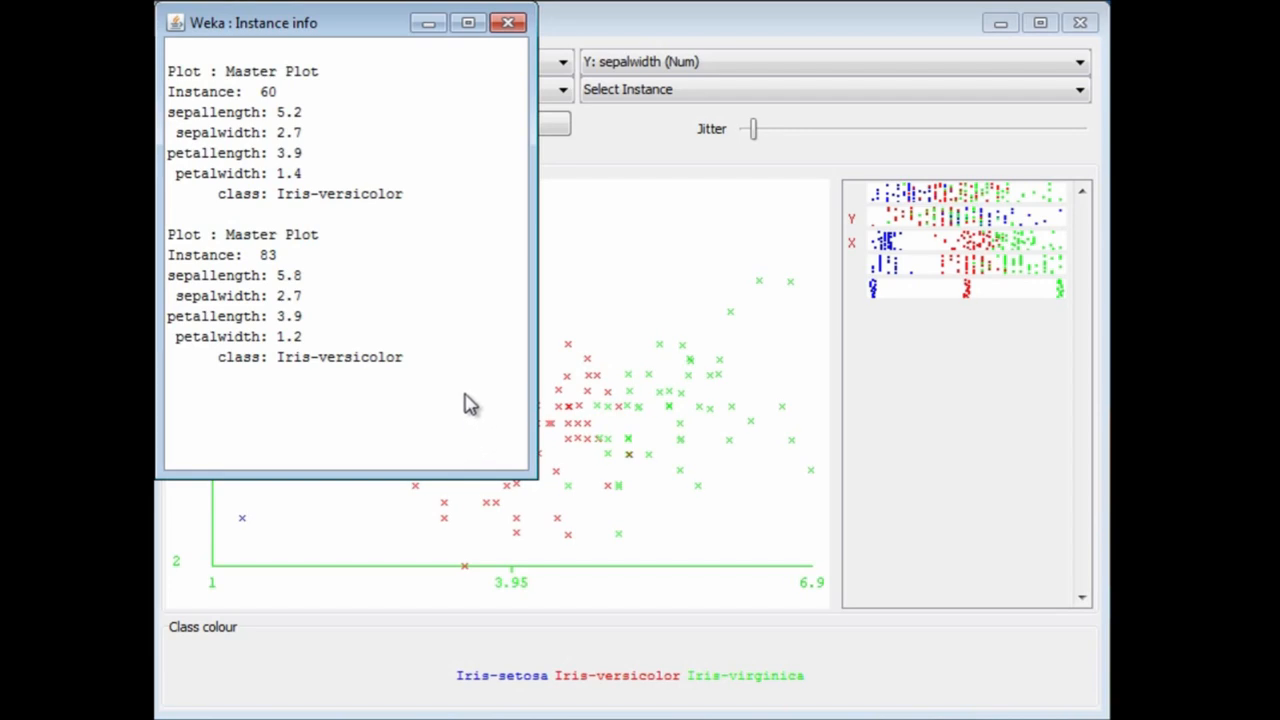
{"action": "left_click", "coordinate": [508, 24]}
{"action": "left_click_drag", "start_coordinate": [753, 131], "coordinate": [735, 131]}
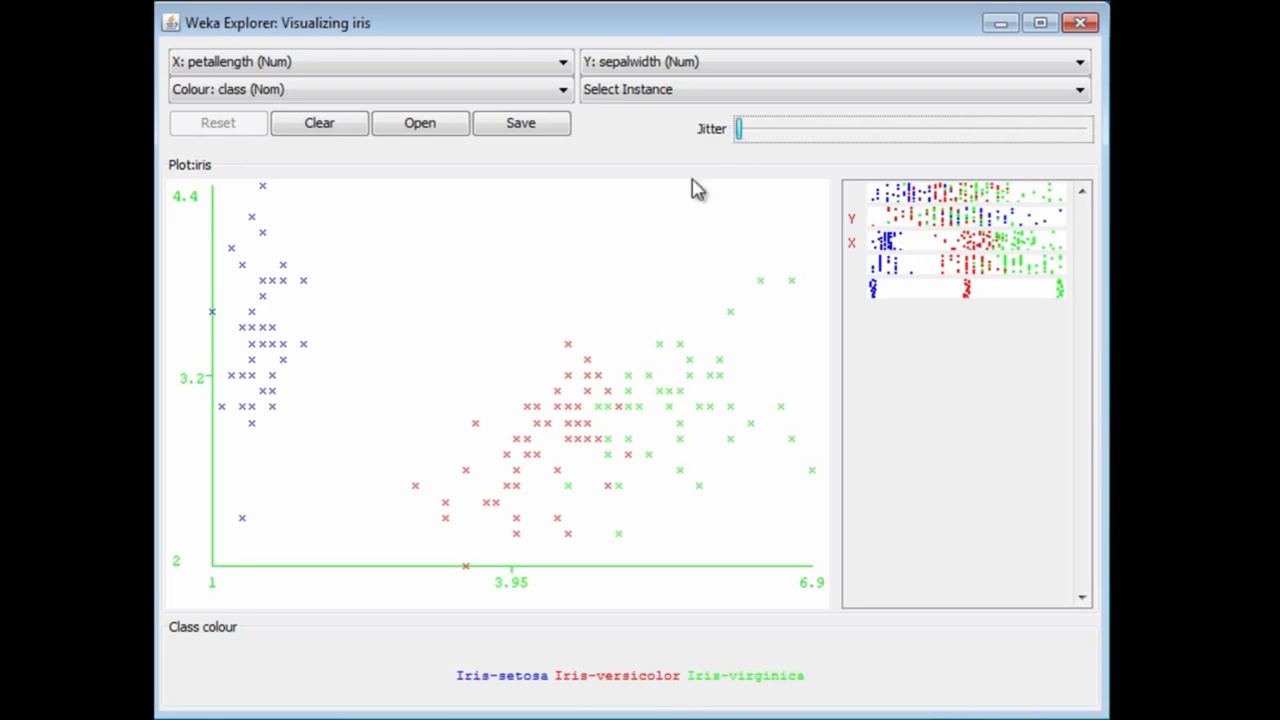
Step: Using Rectangle selection, restrict the plot to the area where Iris-versicolor and Iris-virginica meet, and restore the full plot
{"action": "left_click", "coordinate": [724, 92]}
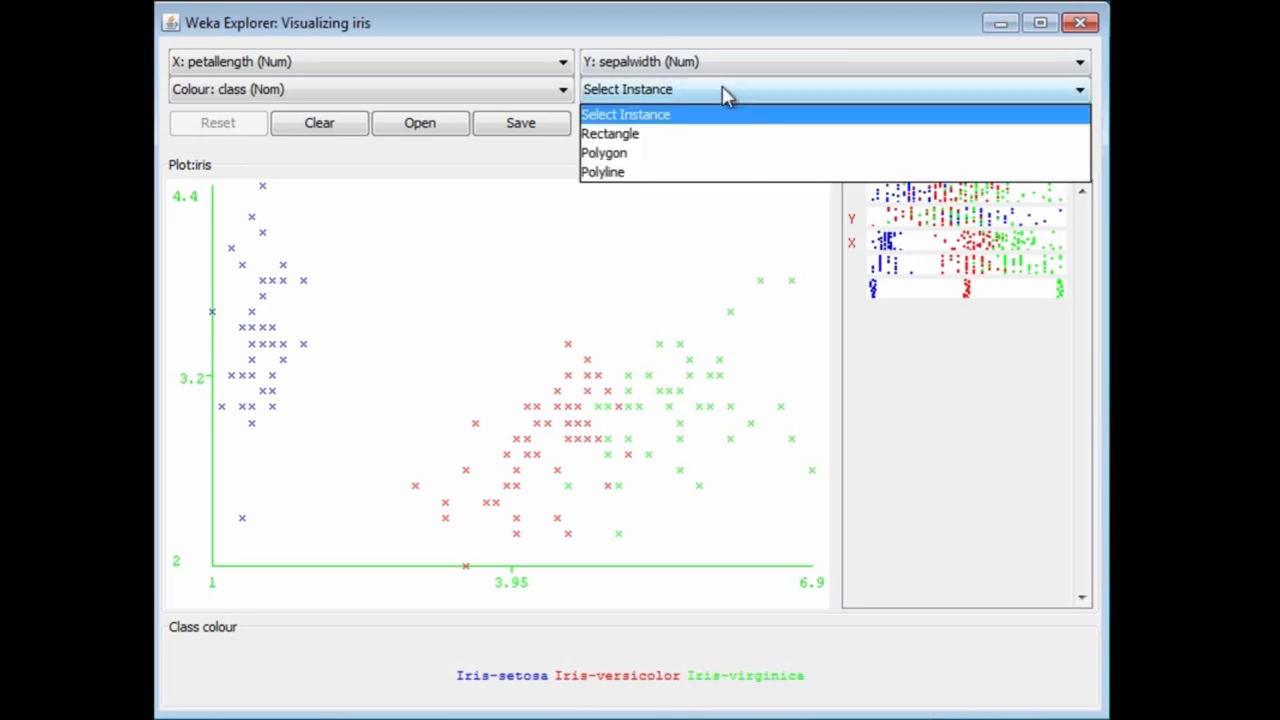
{"action": "left_click", "coordinate": [667, 135]}
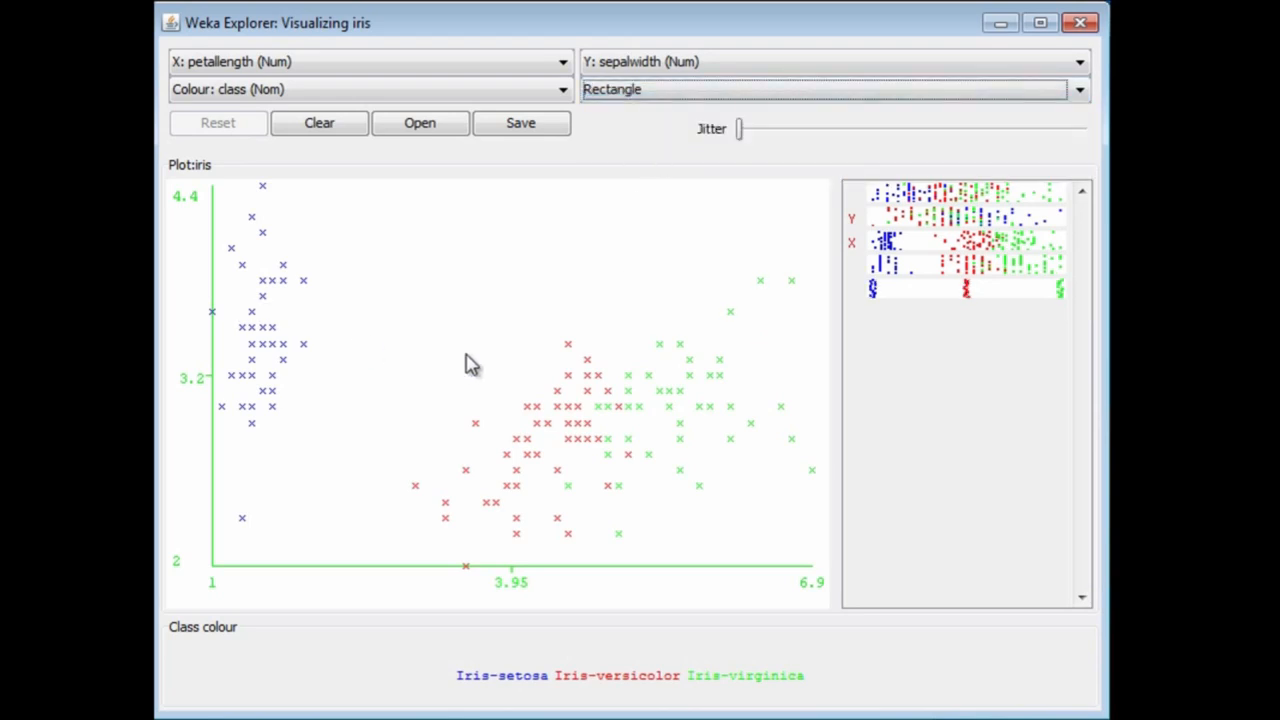
{"action": "left_click_drag", "start_coordinate": [521, 323], "coordinate": [708, 443]}
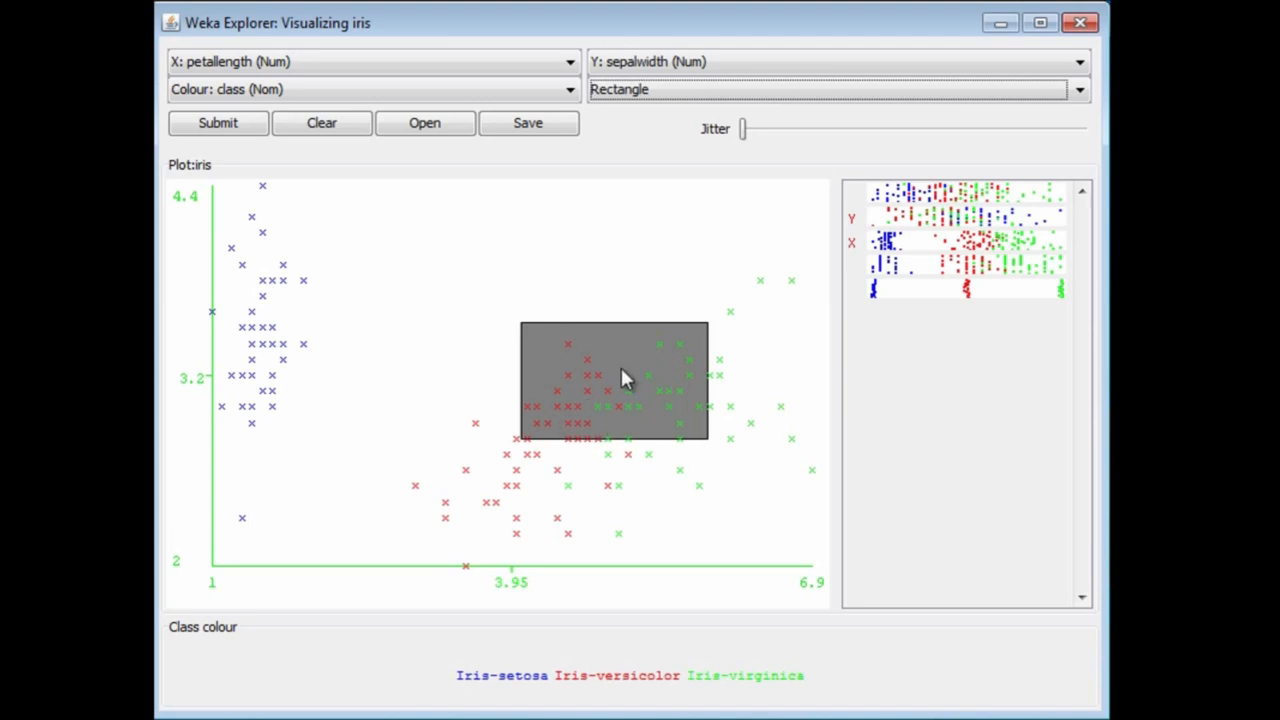
{"action": "left_click", "coordinate": [218, 123]}
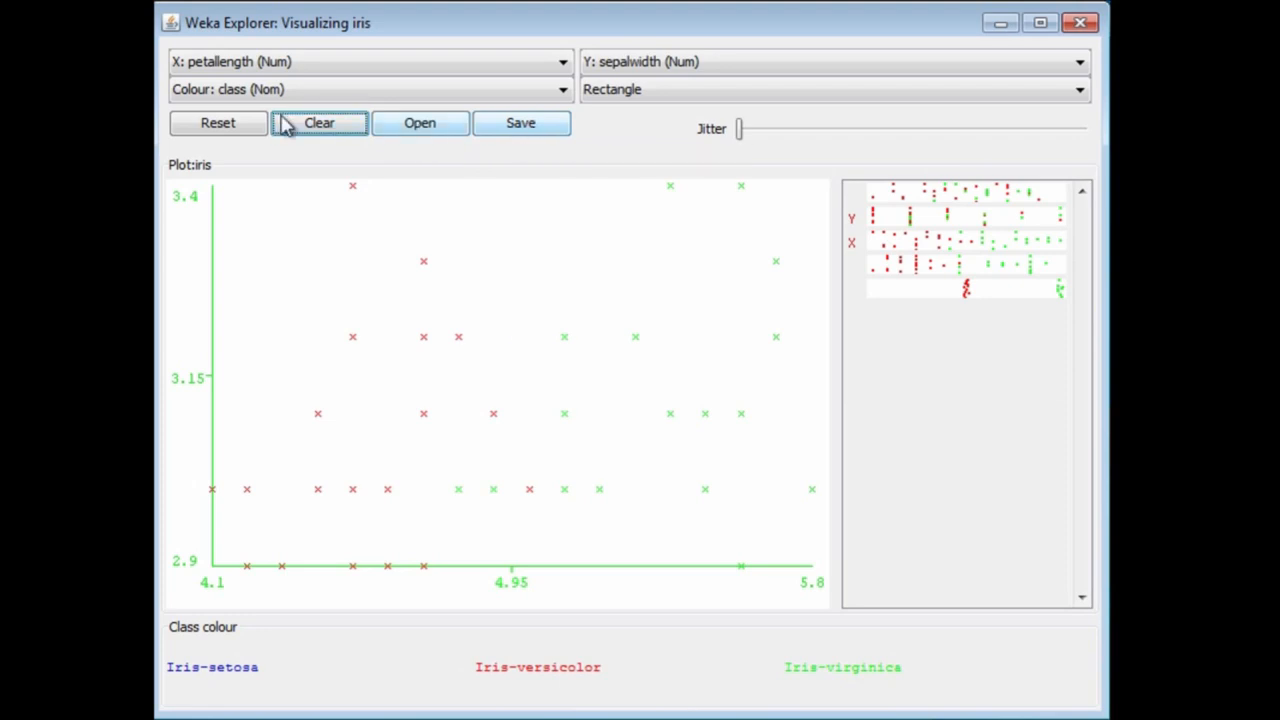
{"action": "left_click", "coordinate": [221, 127]}
Step: Restrict the plot to a wider rectangle reaching from the Iris-setosa points to the Iris-virginica points, restore the full plot and close it
{"action": "left_click_drag", "start_coordinate": [259, 318], "coordinate": [642, 465]}
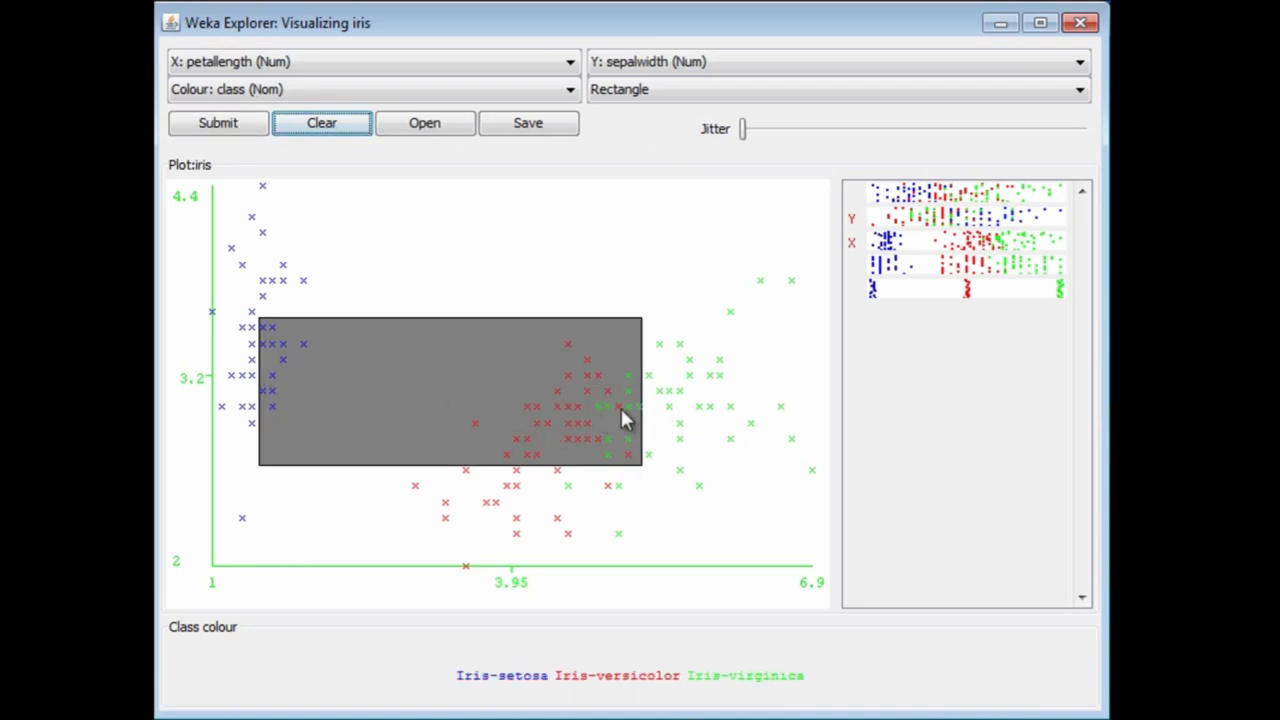
{"action": "left_click", "coordinate": [240, 130]}
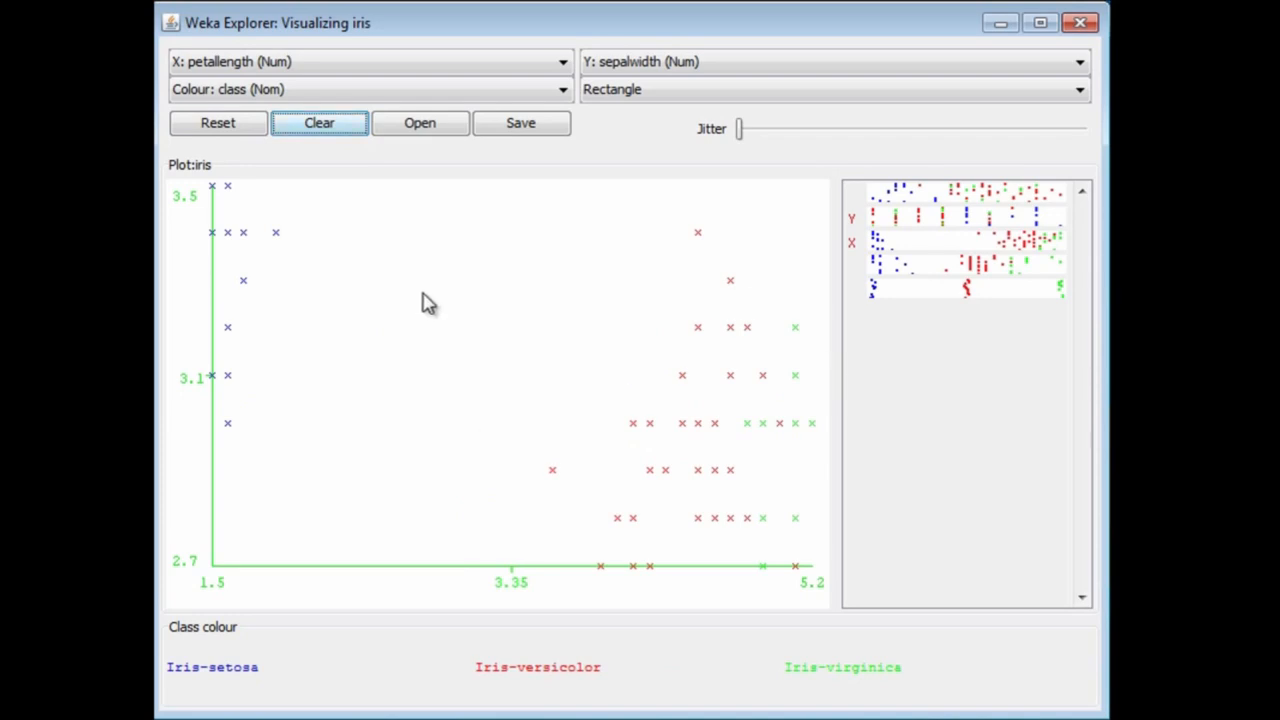
{"action": "left_click", "coordinate": [224, 134]}
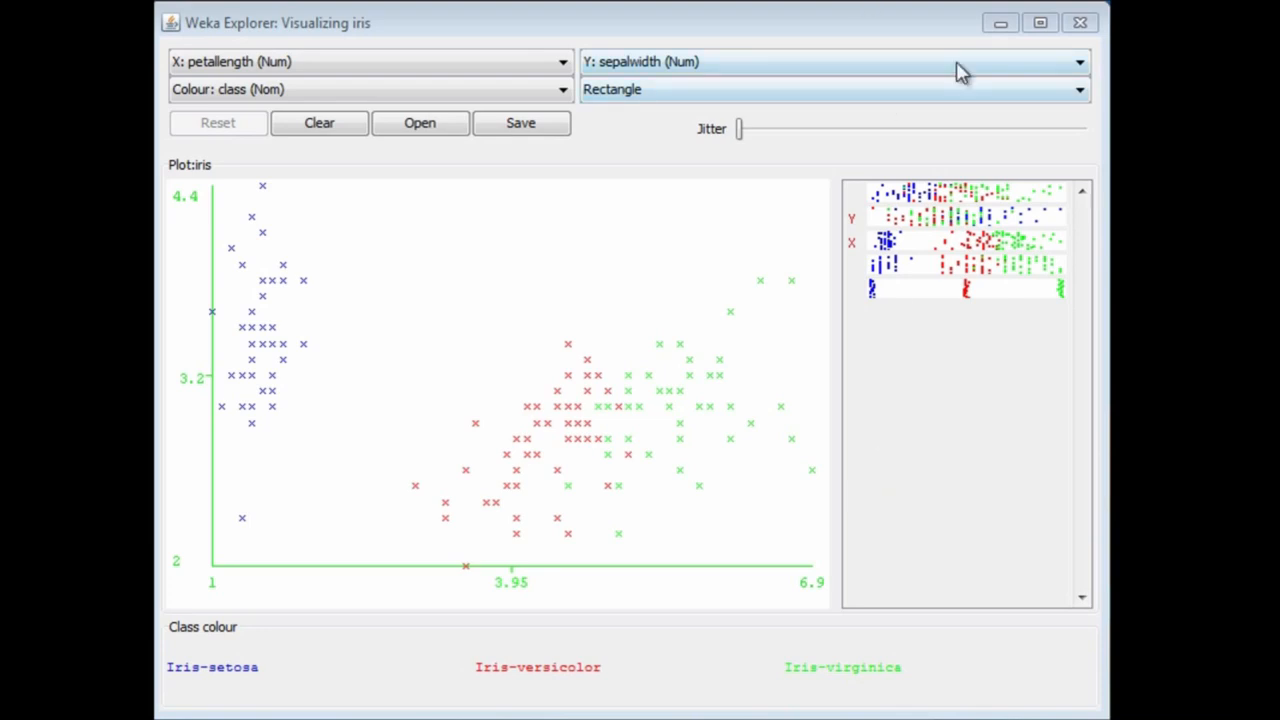
{"action": "left_click", "coordinate": [1084, 26]}
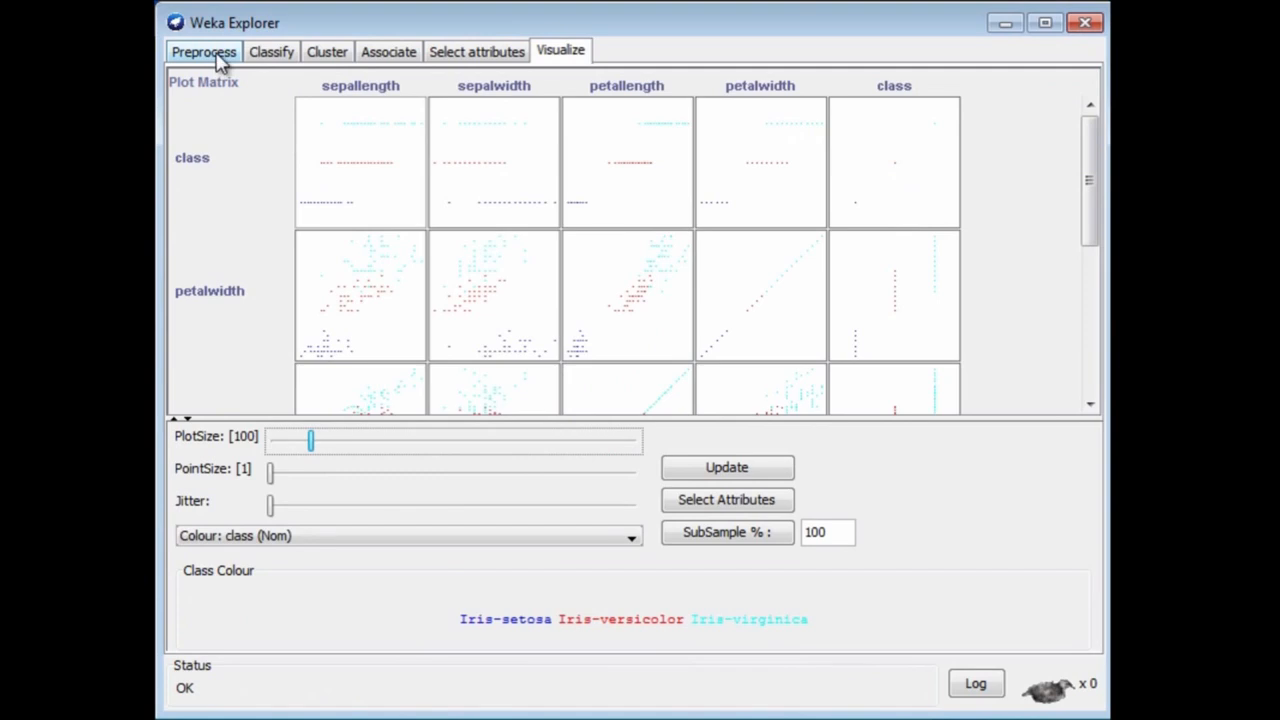
Step: Choose the J48 tree classifier and run it on the iris data with 10-fold cross-validation
{"action": "left_click", "coordinate": [218, 58]}
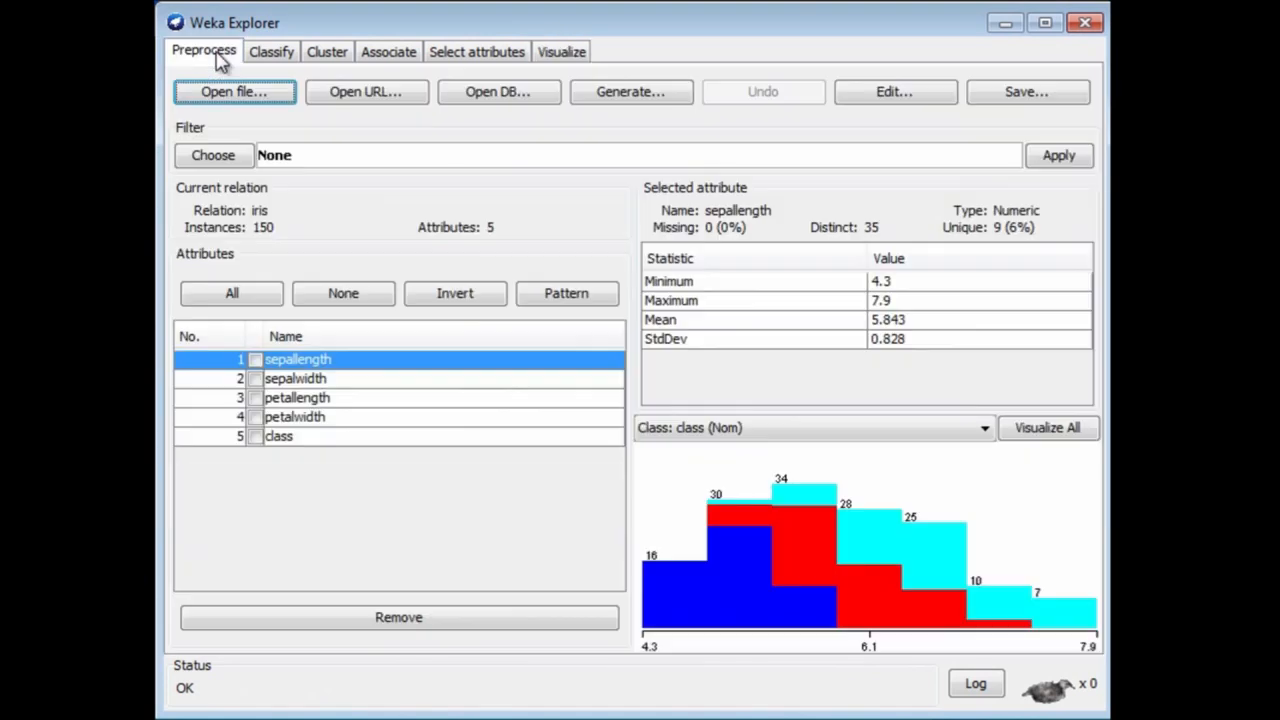
{"action": "left_click", "coordinate": [267, 51]}
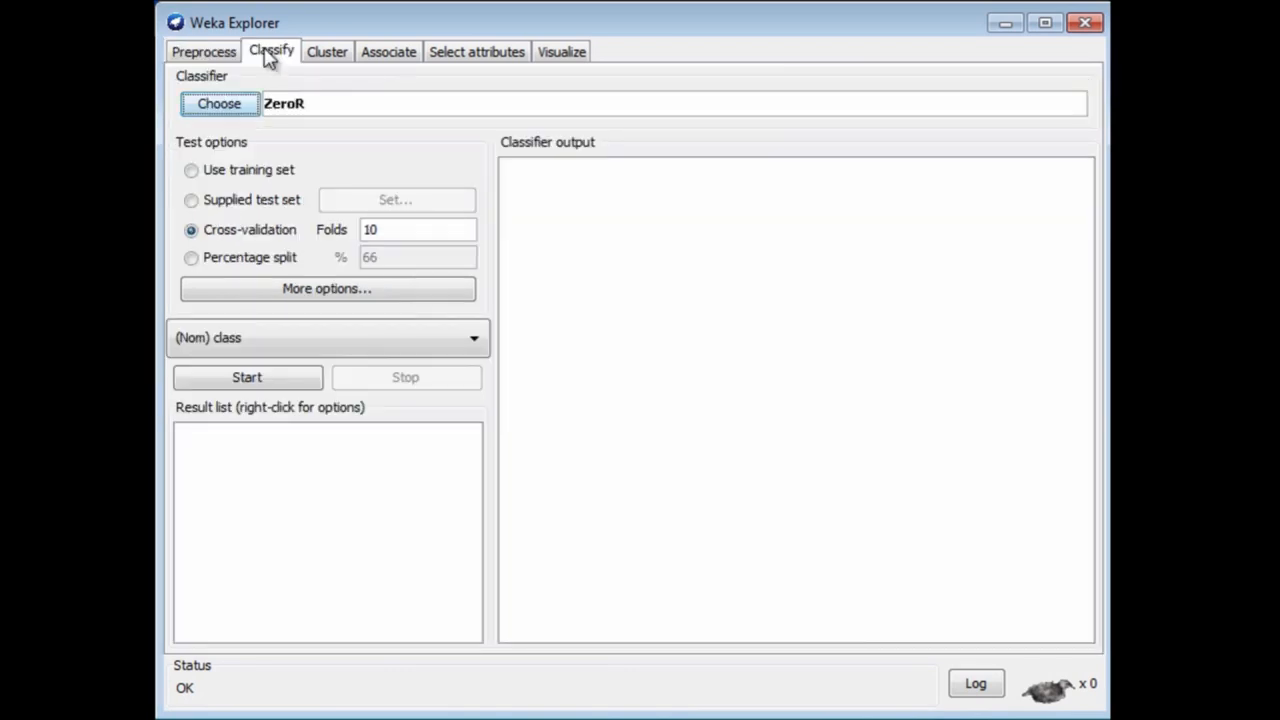
{"action": "left_click", "coordinate": [238, 103]}
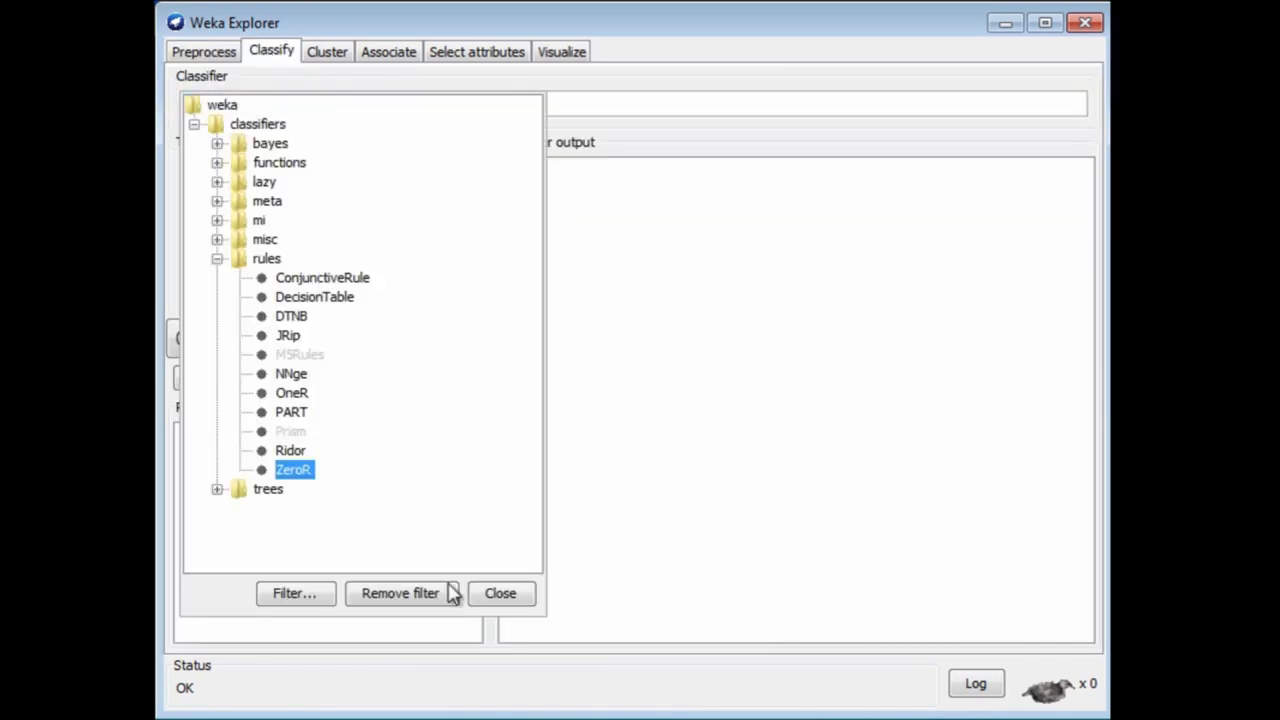
{"action": "left_click", "coordinate": [217, 489]}
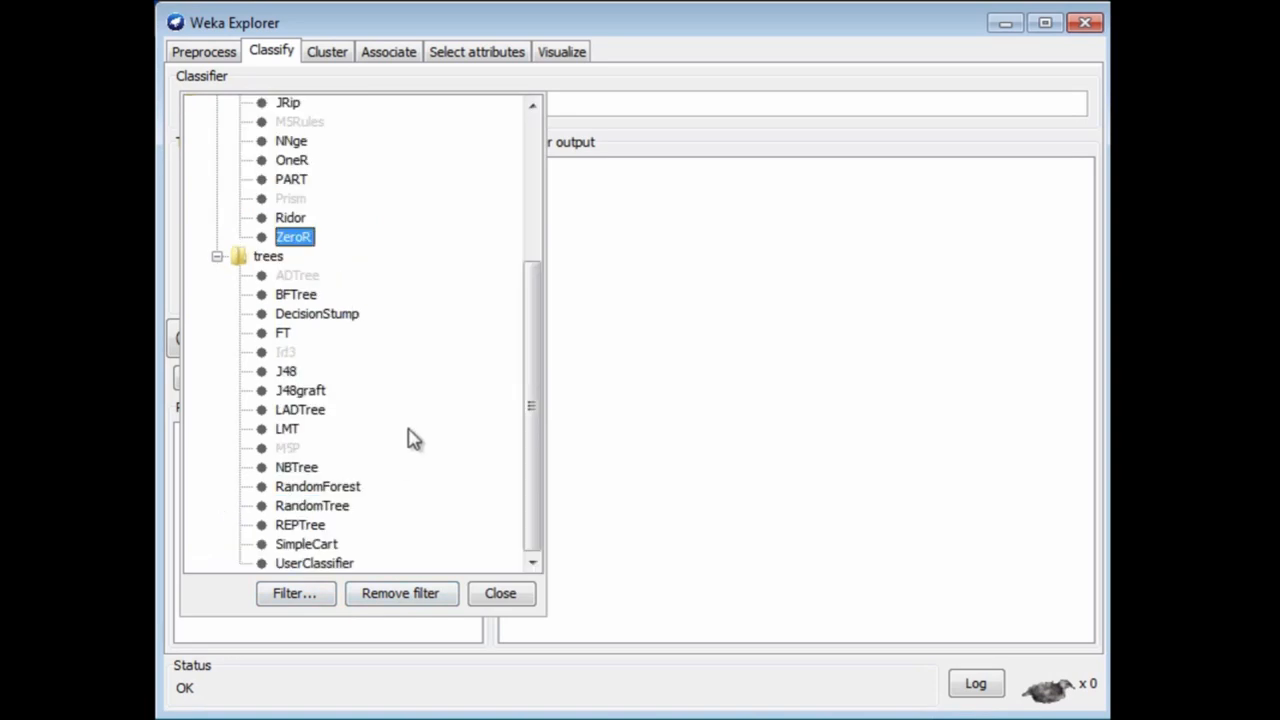
{"action": "left_click", "coordinate": [286, 371]}
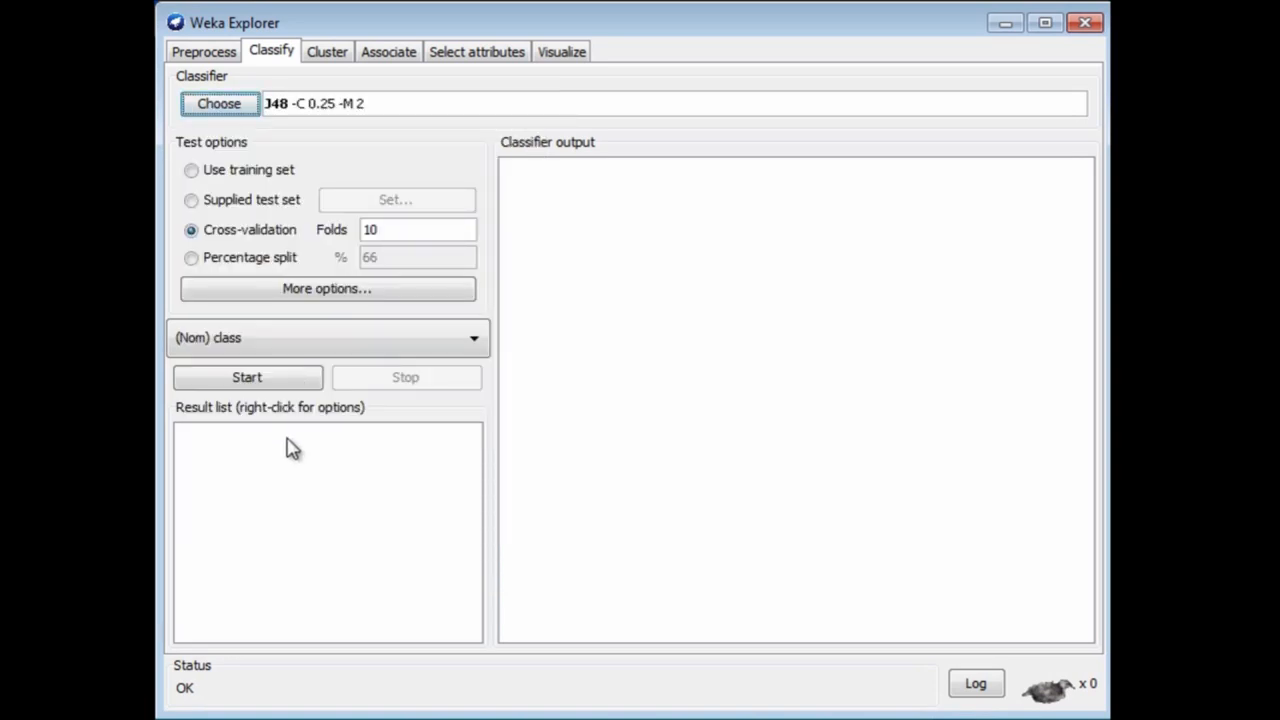
{"action": "left_click", "coordinate": [277, 386]}
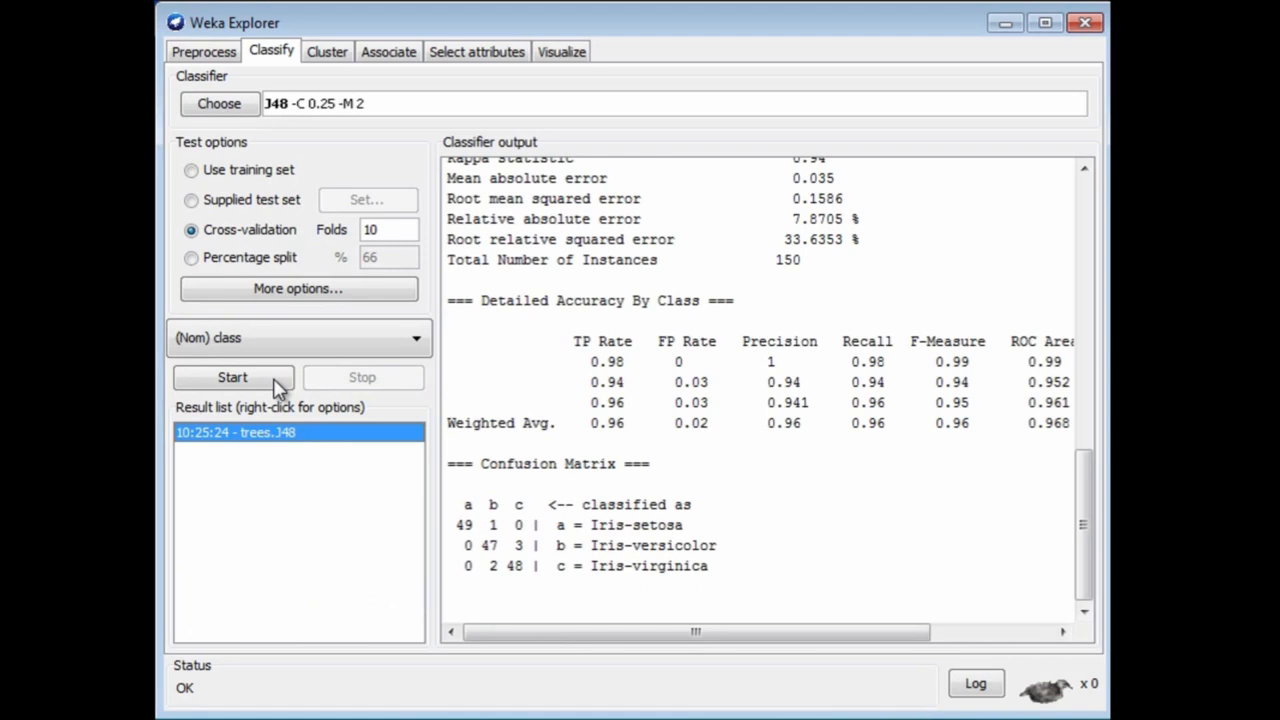
Step: Visualize the classifier errors of the J48 result, plotting sepallength on X against sepalwidth on Y
{"action": "right_click", "coordinate": [299, 440]}
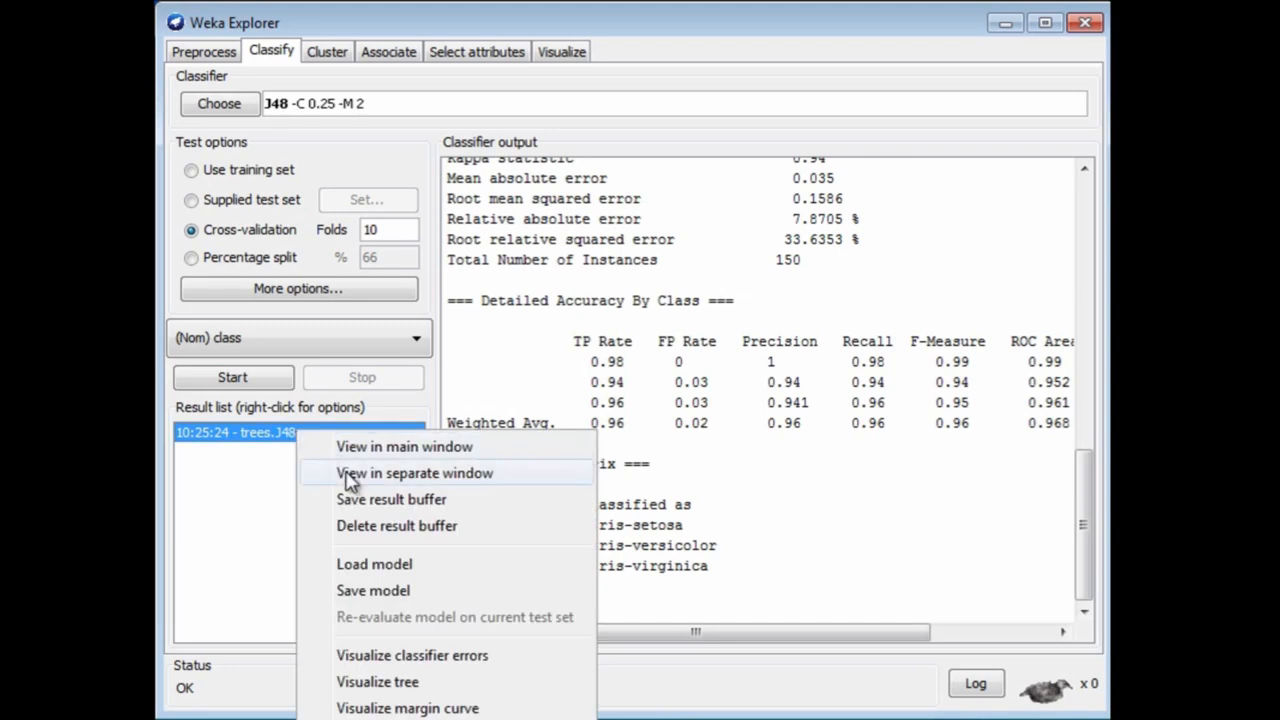
{"action": "left_click", "coordinate": [397, 656]}
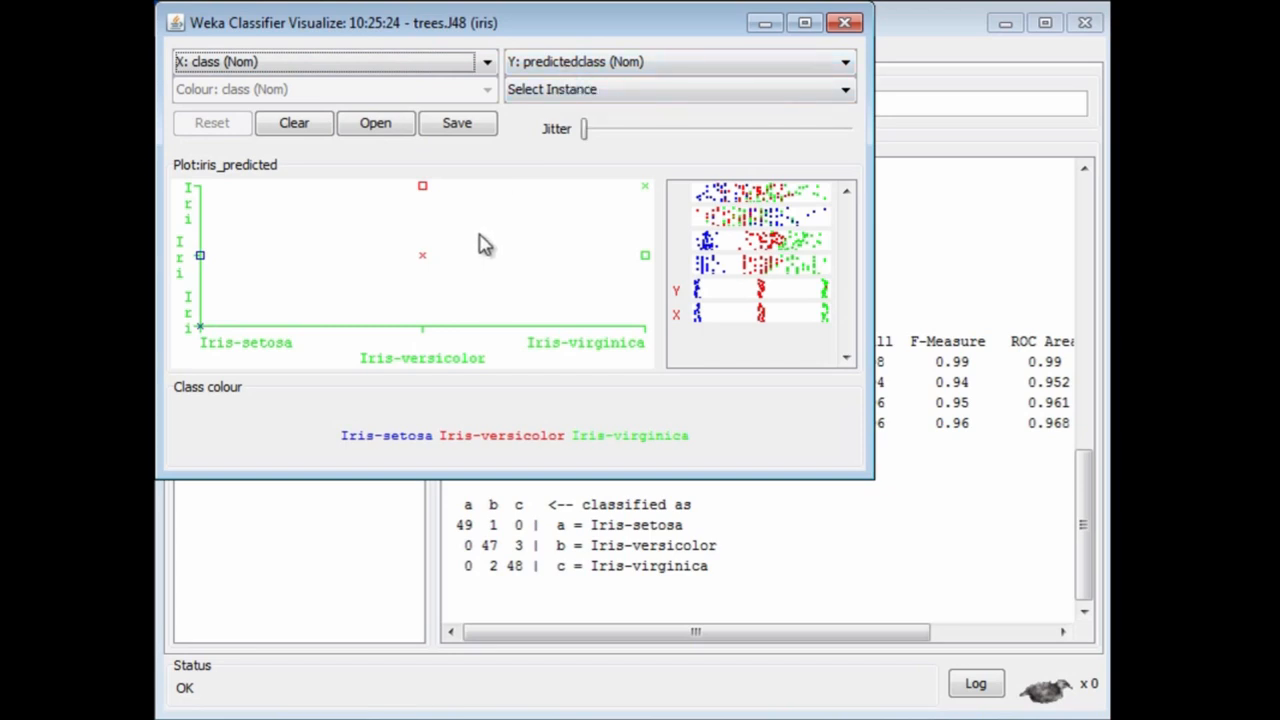
{"action": "left_click", "coordinate": [712, 195]}
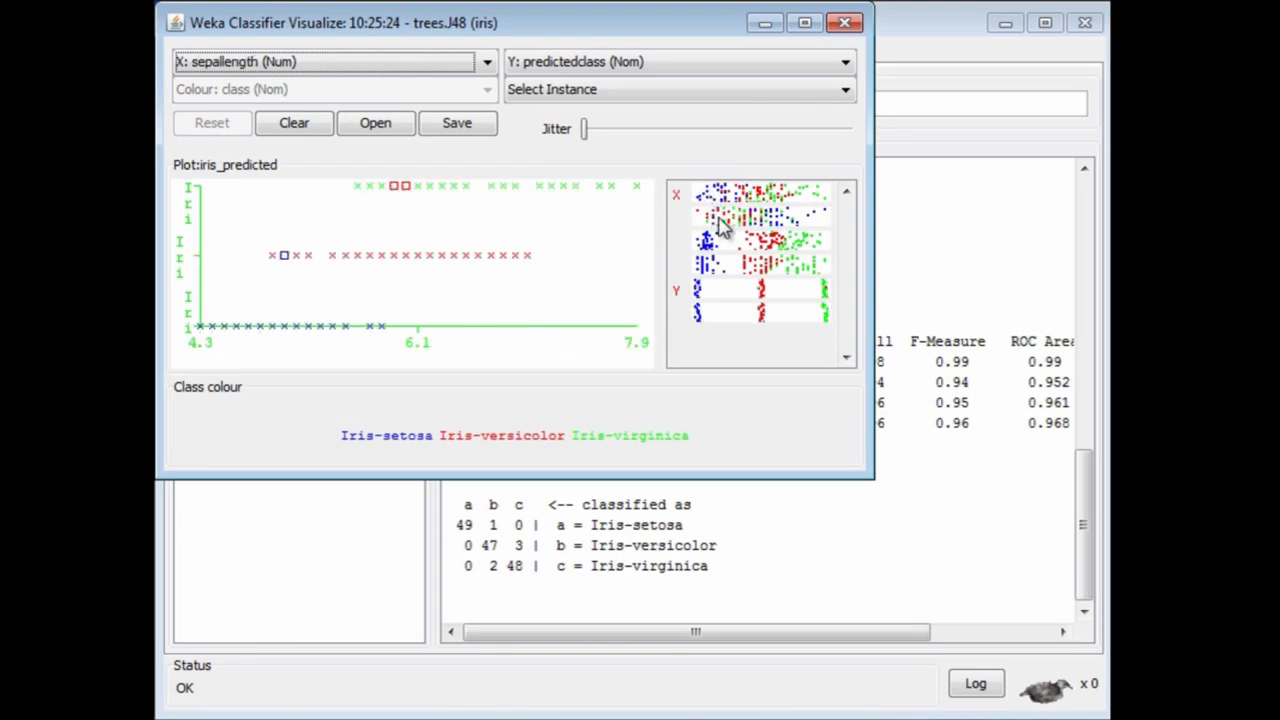
{"action": "right_click", "coordinate": [719, 218]}
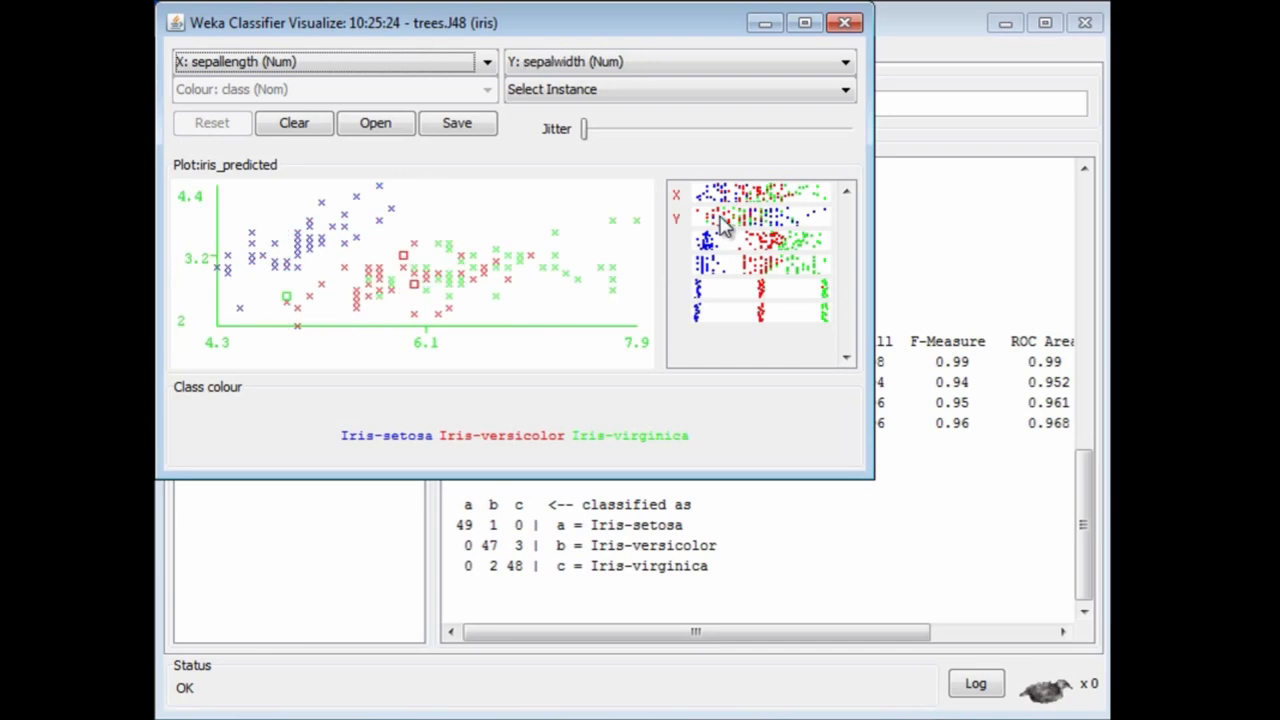
Step: Plot predictedclass on X against class on Y and view the instance details of the Iris-virginica and Iris-setosa errors predicted as Iris-versicolor
{"action": "left_click", "coordinate": [731, 292]}
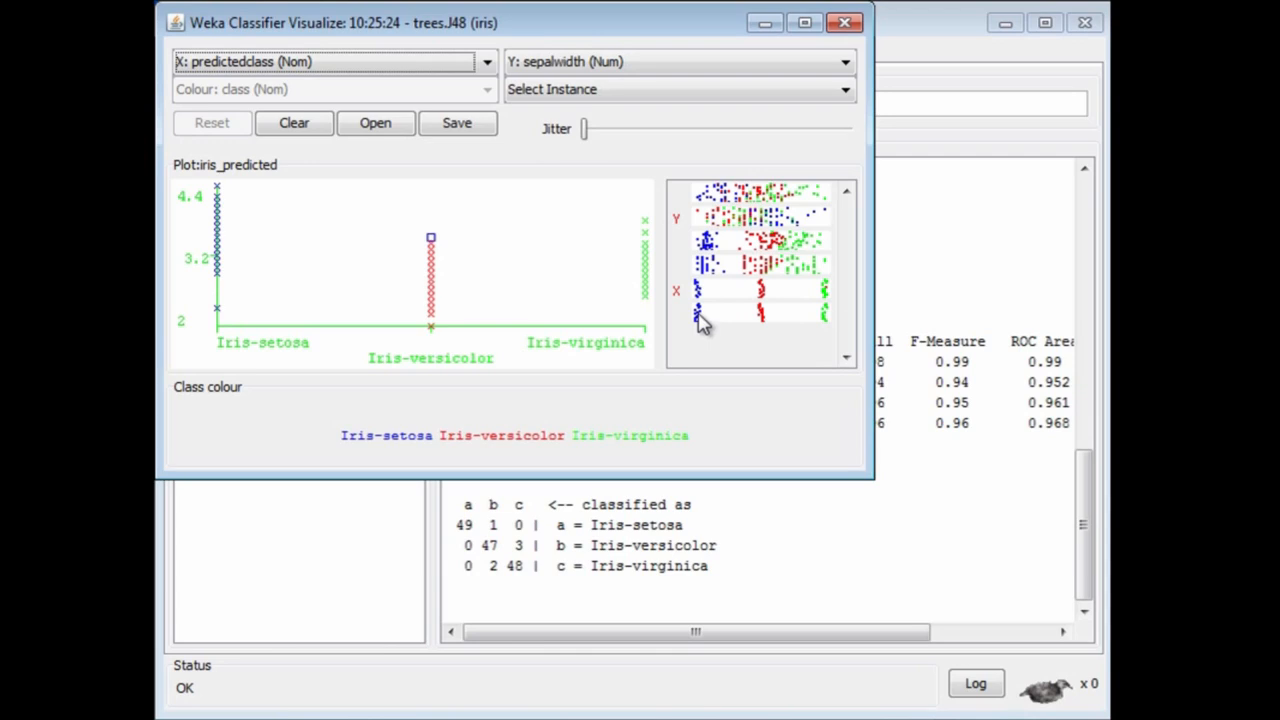
{"action": "right_click", "coordinate": [713, 318]}
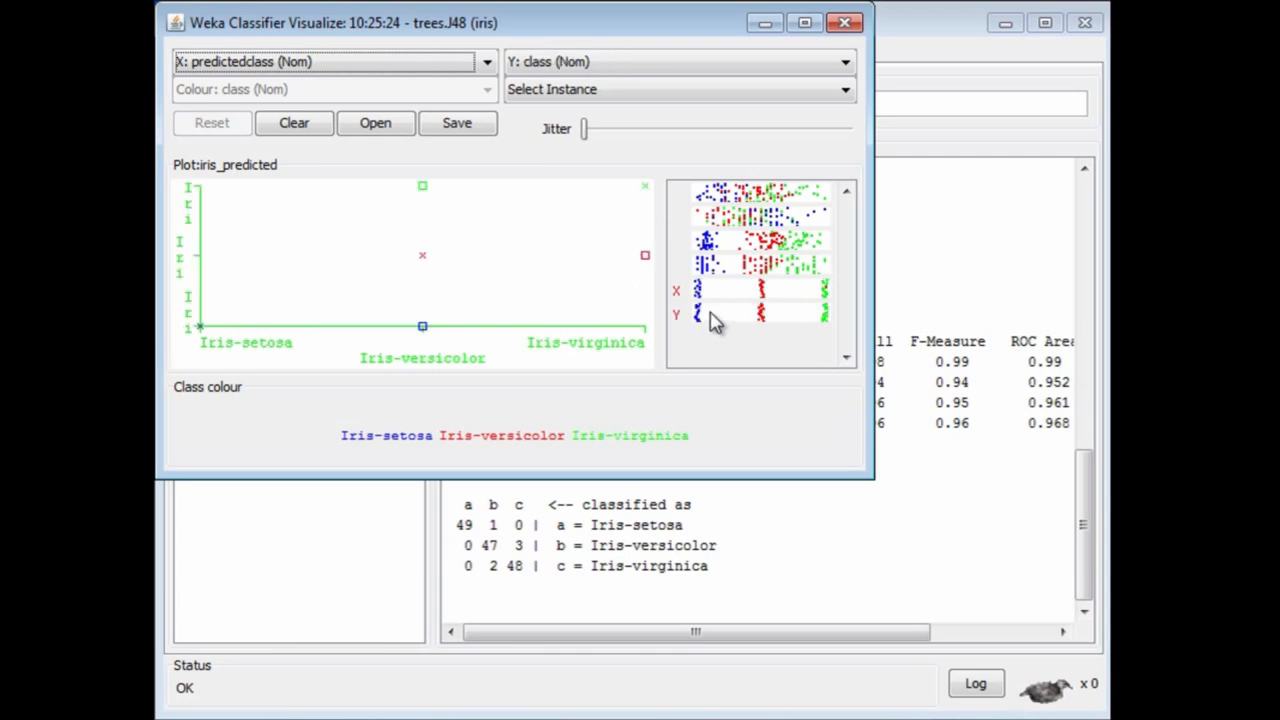
{"action": "left_click", "coordinate": [423, 188]}
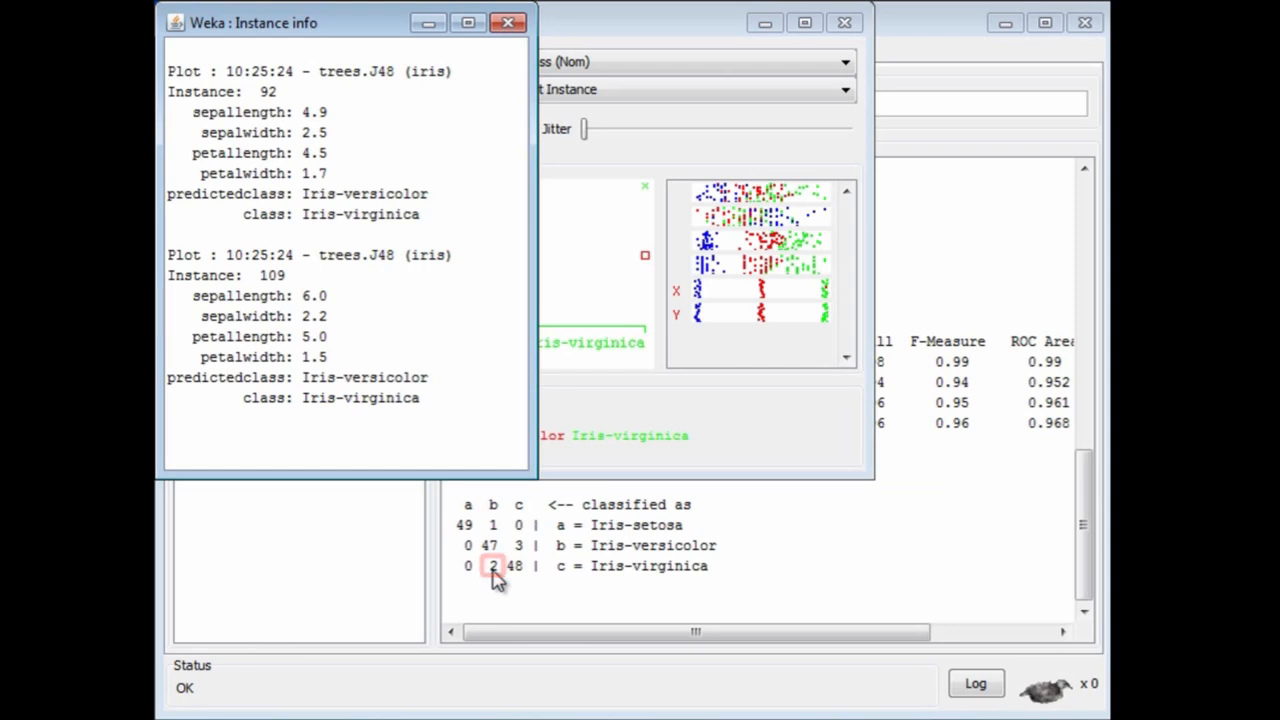
{"action": "left_click", "coordinate": [508, 22]}
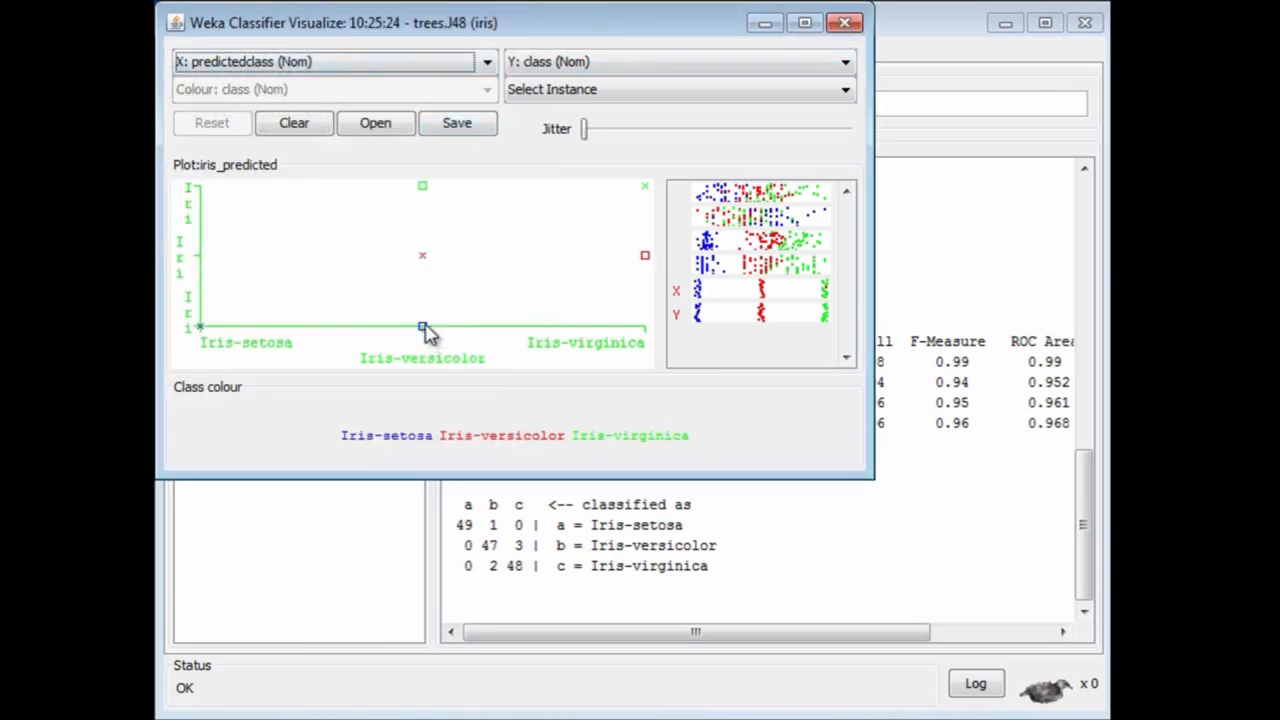
{"action": "left_click", "coordinate": [421, 328]}
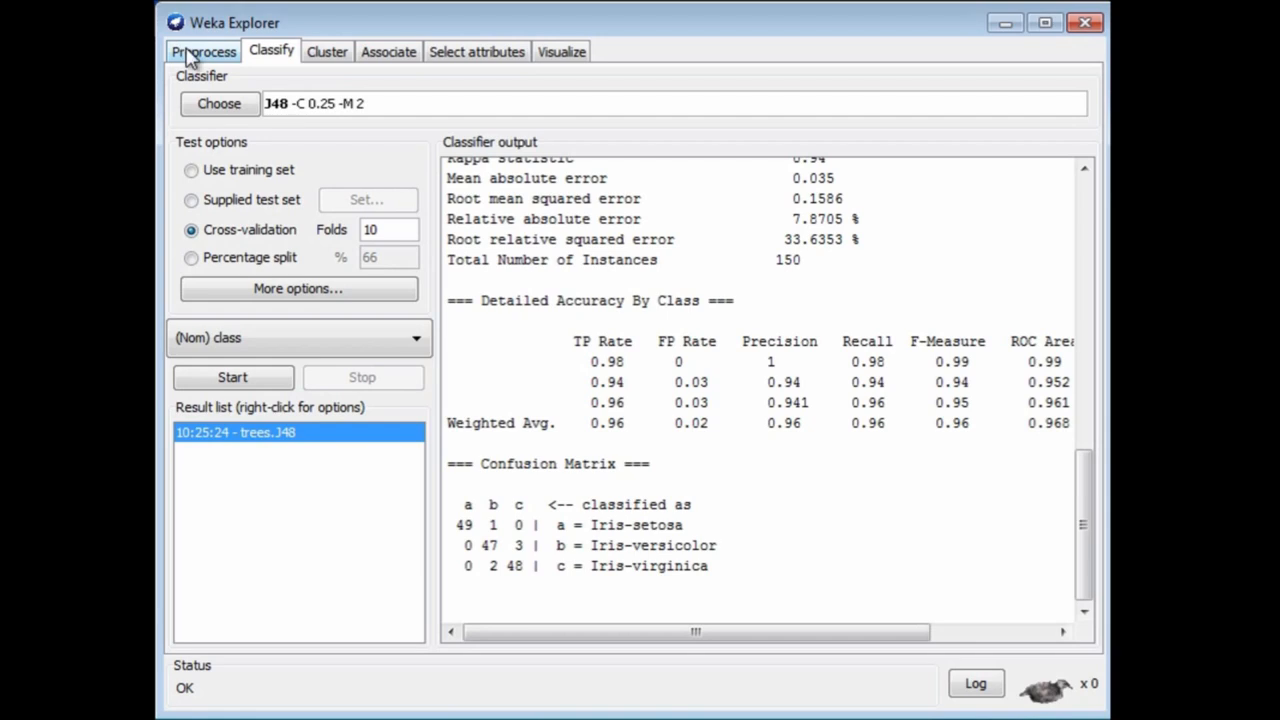
Step: Choose the supervised attribute filter AddClassification for preprocessing the iris data
{"action": "left_click", "coordinate": [192, 55]}
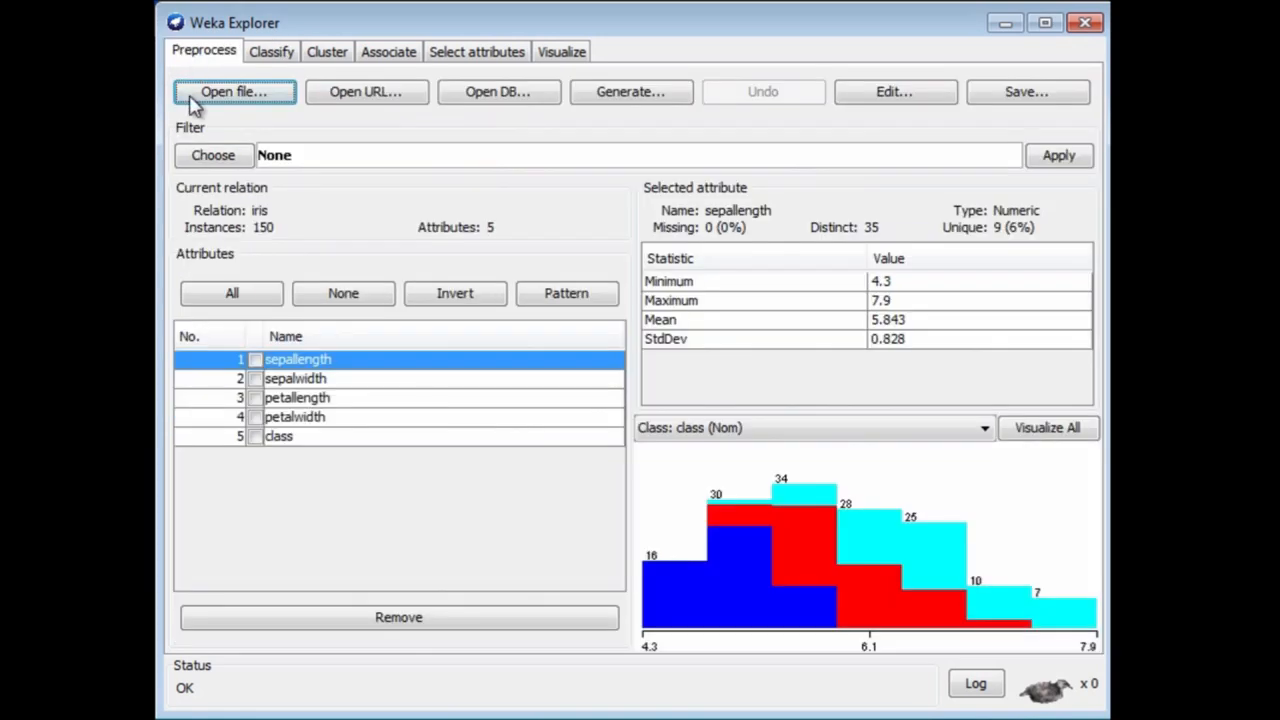
{"action": "left_click", "coordinate": [211, 157]}
{"action": "left_click", "coordinate": [188, 176]}
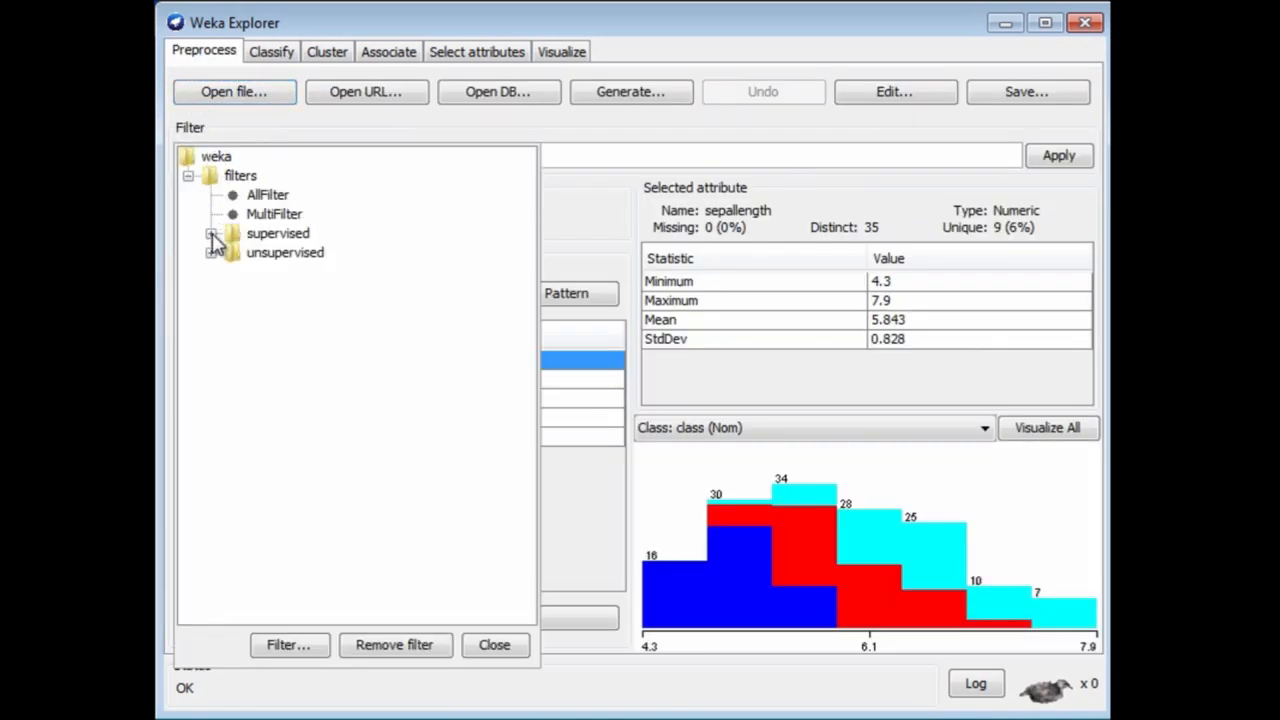
{"action": "left_click", "coordinate": [211, 233]}
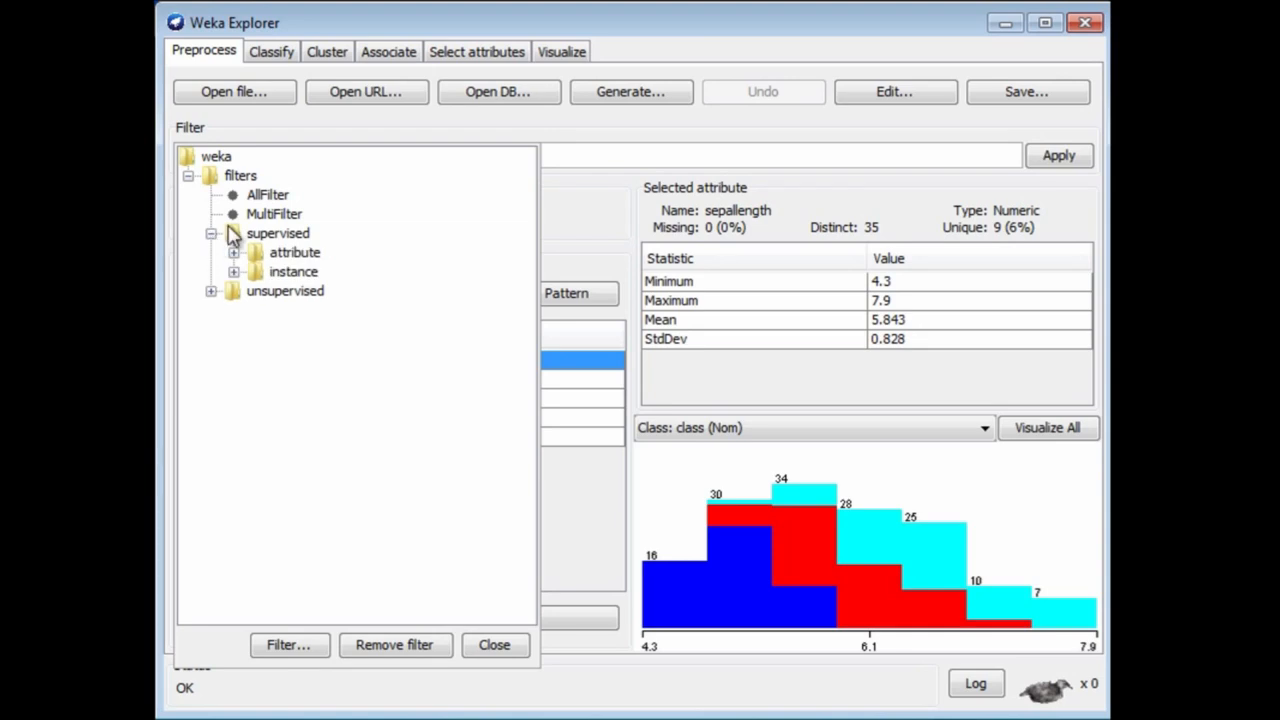
{"action": "left_click", "coordinate": [233, 254]}
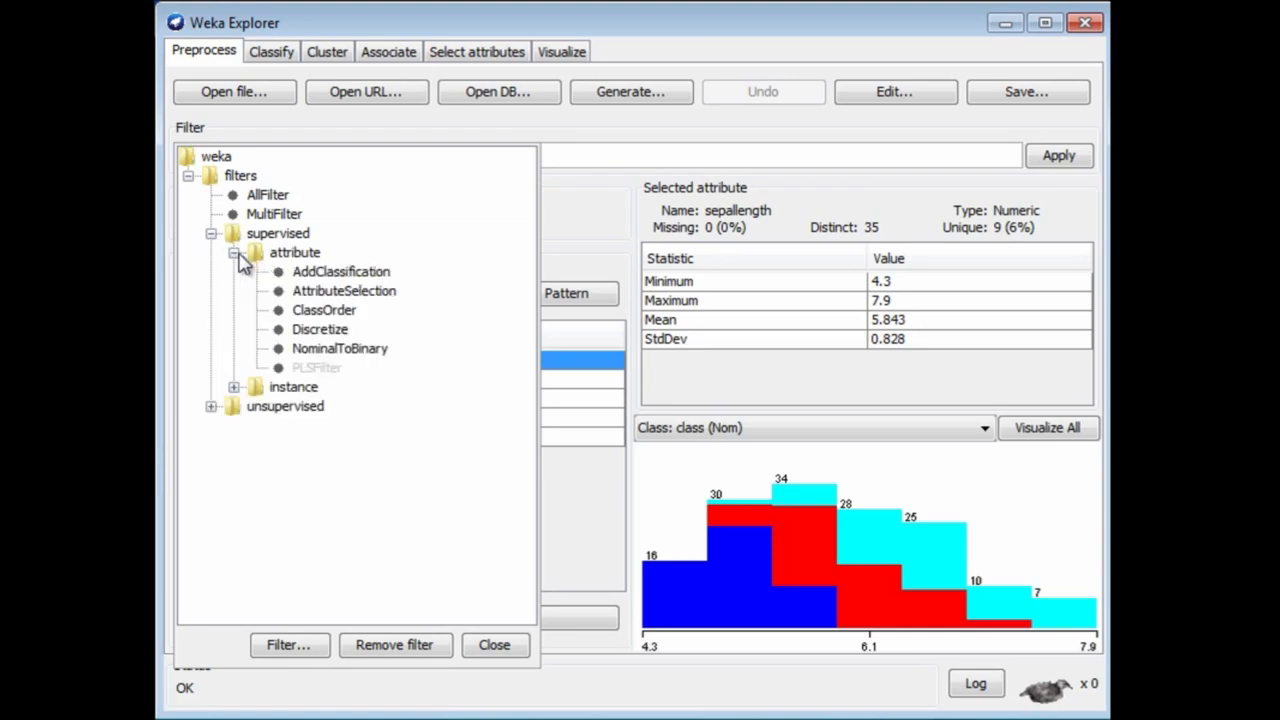
{"action": "left_click", "coordinate": [325, 272]}
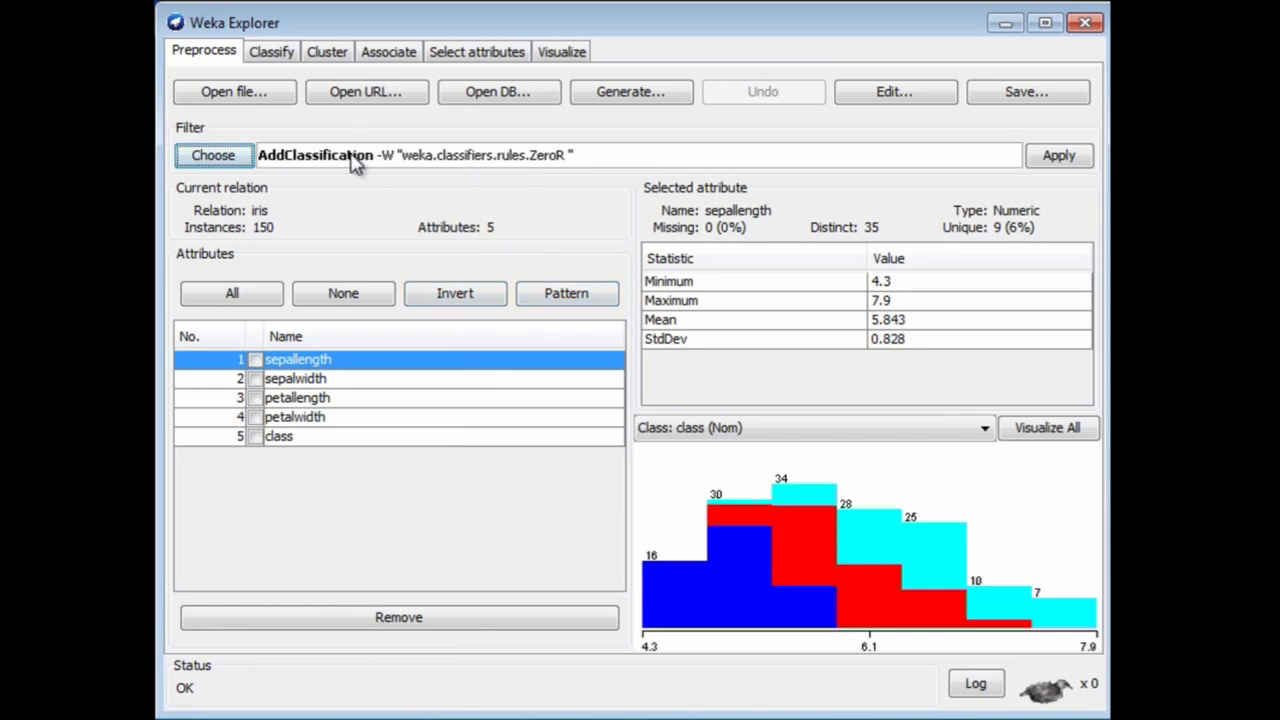
Step: Set the AddClassification filter's classifier to J48 and outputClassification to True, and apply the filter to the dataset
{"action": "left_click", "coordinate": [315, 156]}
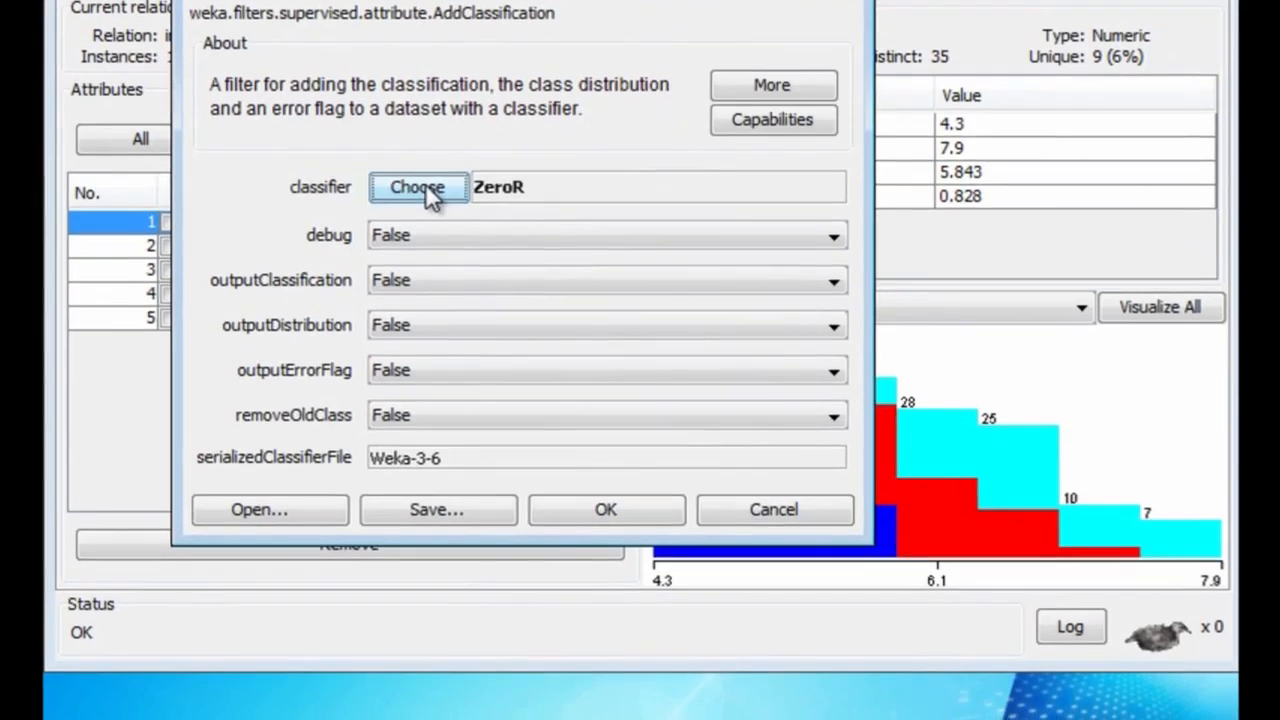
{"action": "left_click", "coordinate": [440, 228]}
{"action": "left_click", "coordinate": [411, 631]}
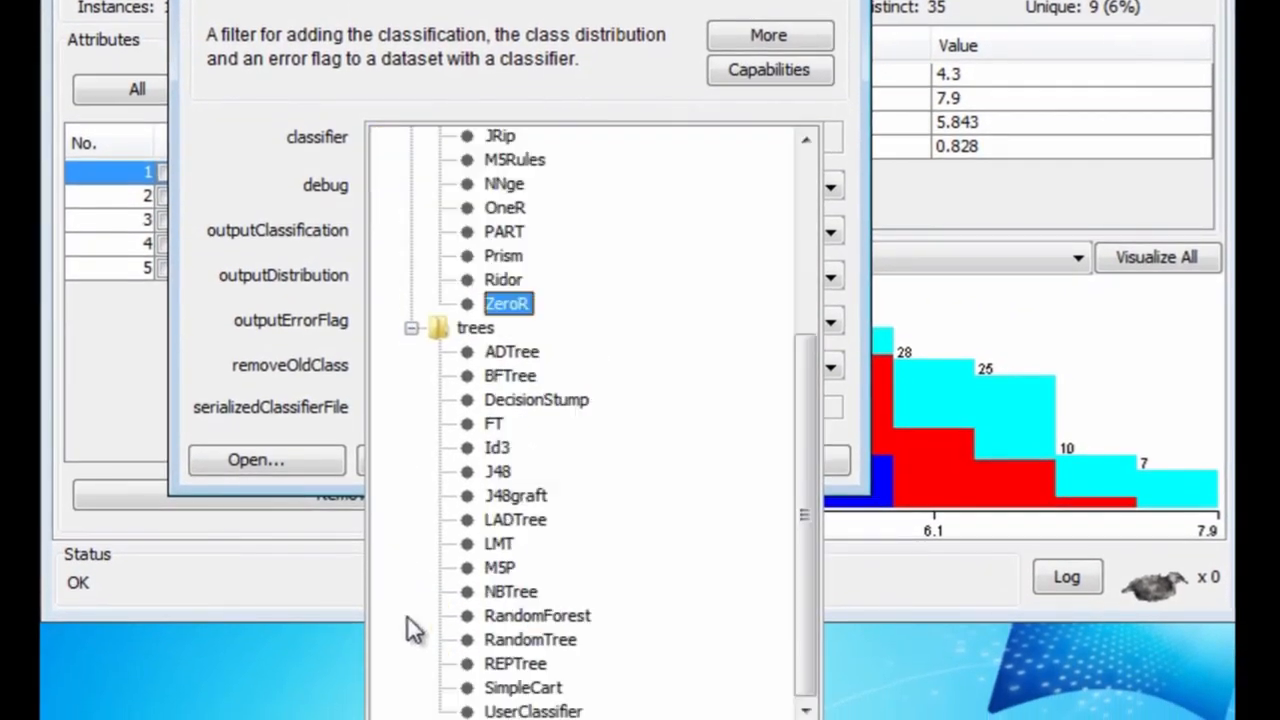
{"action": "left_click", "coordinate": [499, 474]}
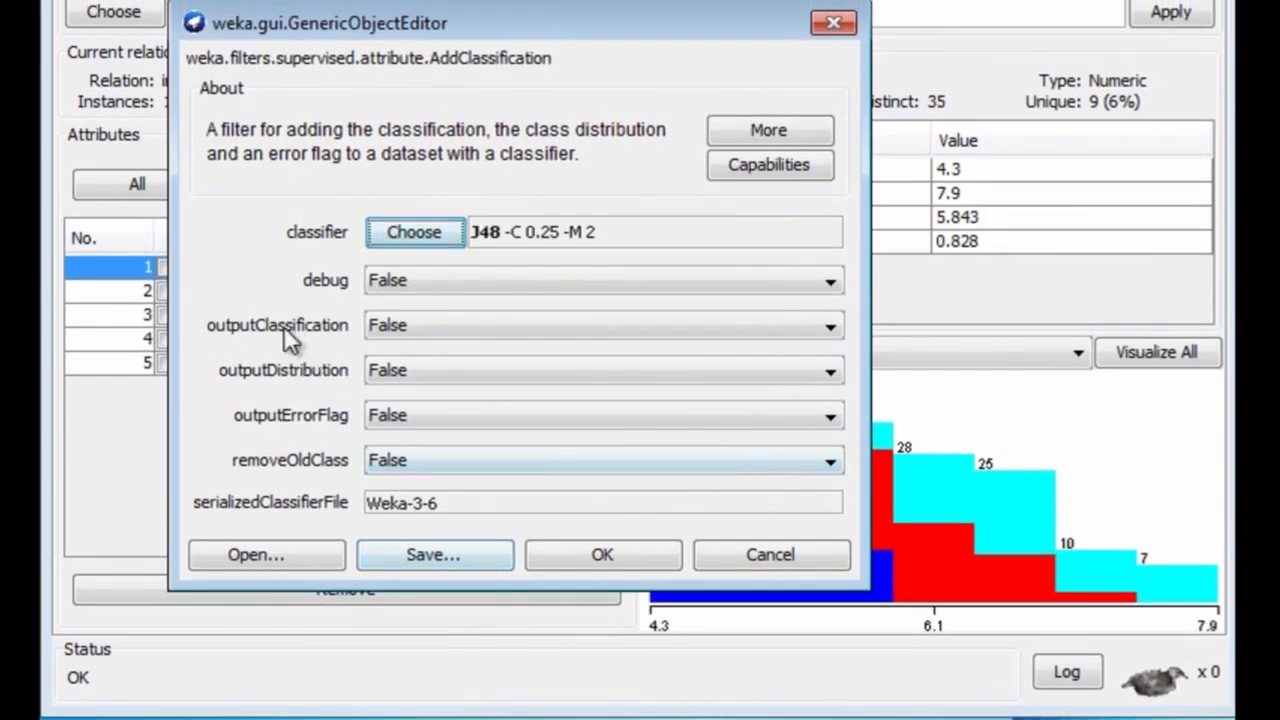
{"action": "left_click", "coordinate": [829, 327]}
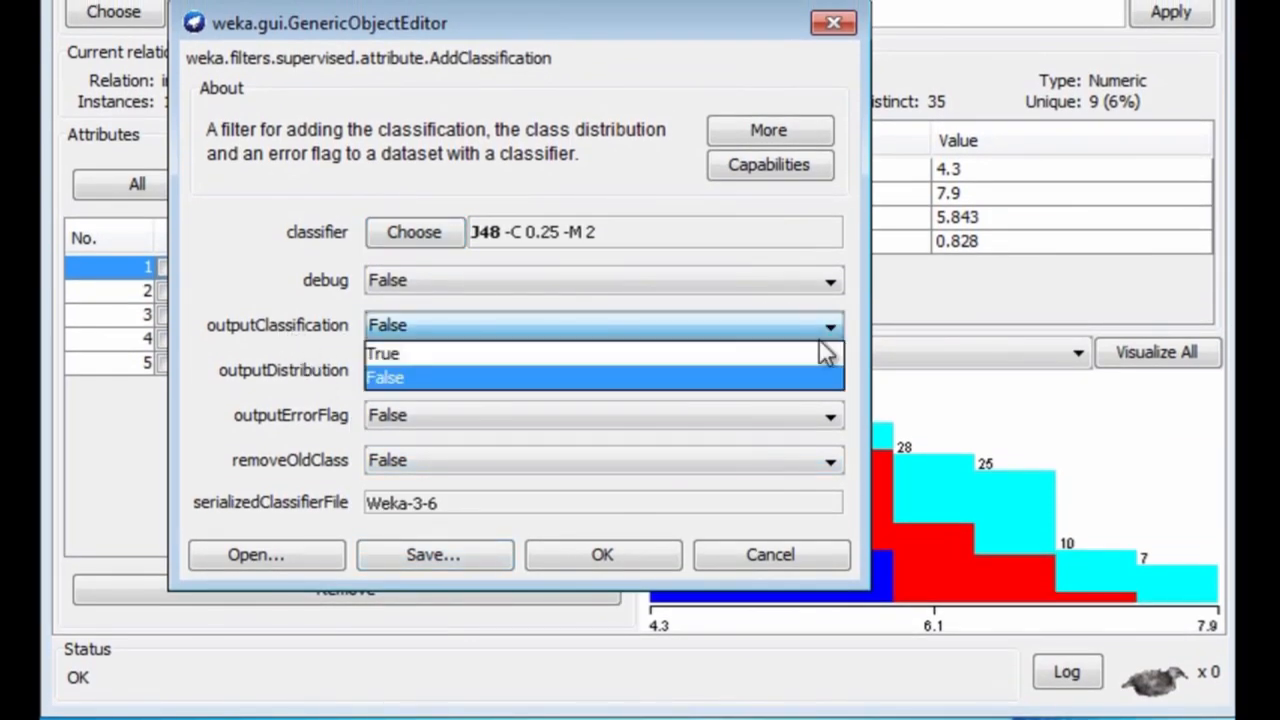
{"action": "left_click", "coordinate": [814, 351]}
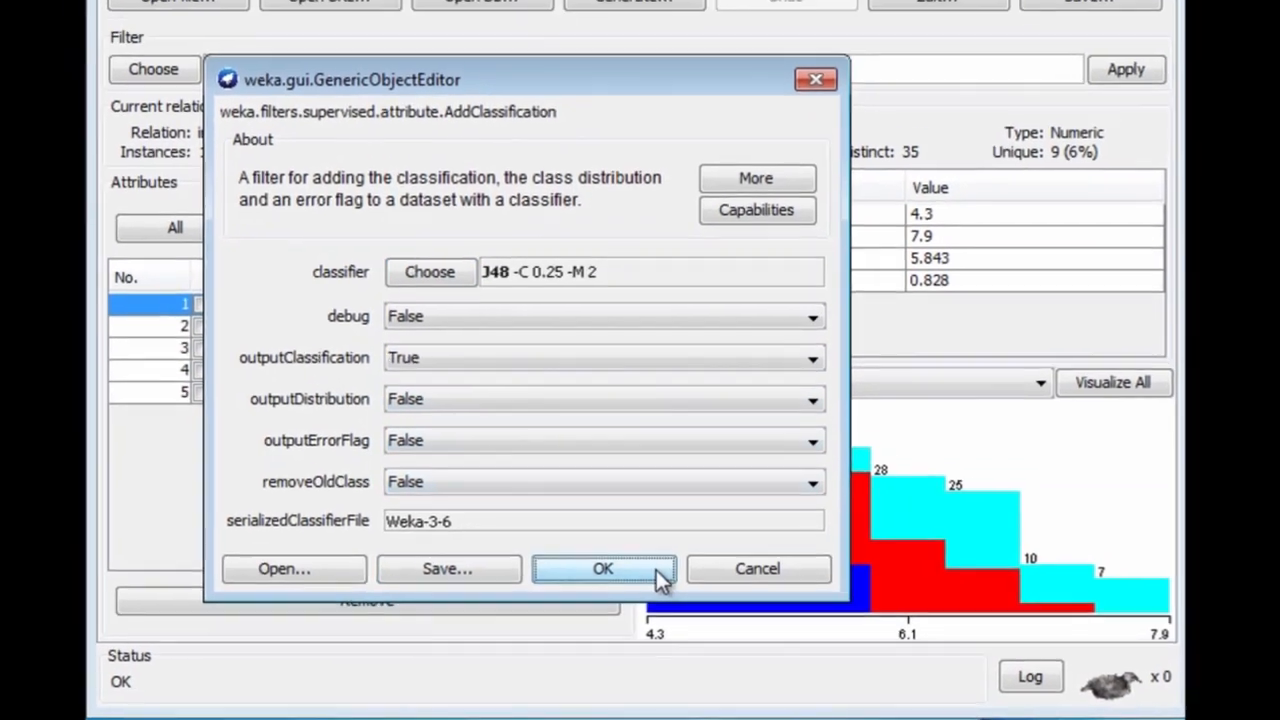
{"action": "left_click", "coordinate": [650, 556]}
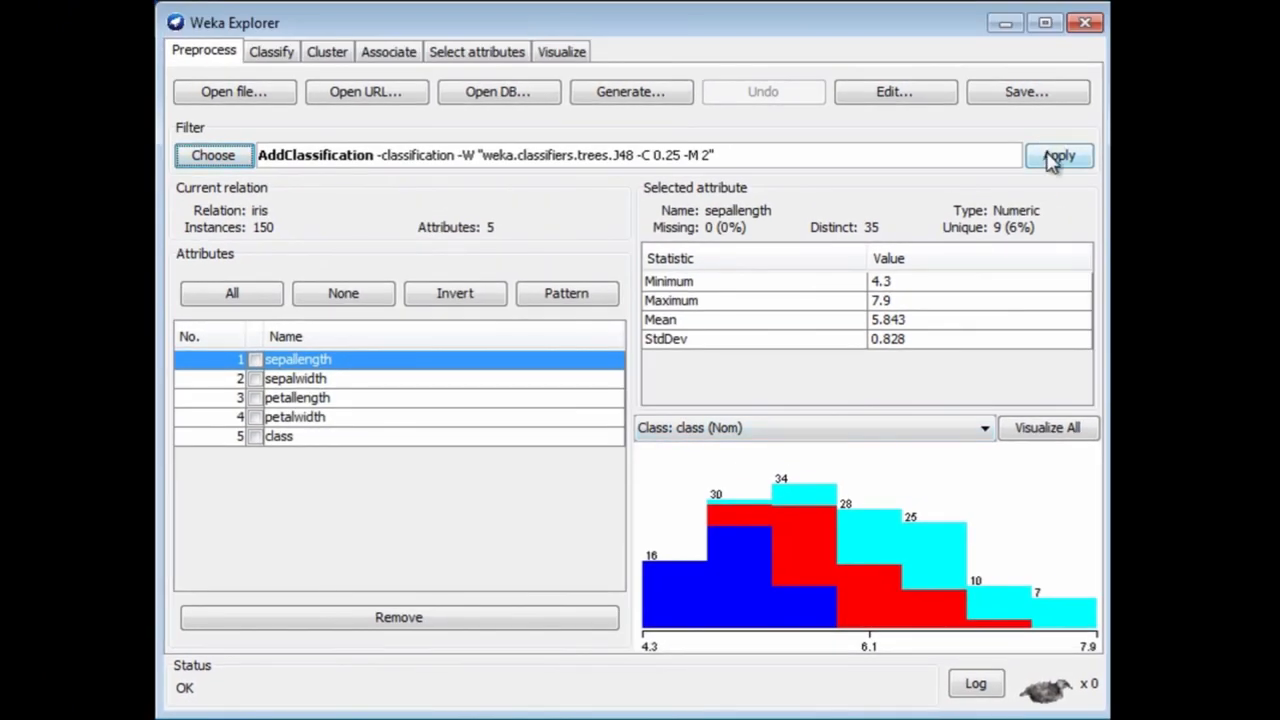
{"action": "left_click", "coordinate": [1055, 158]}
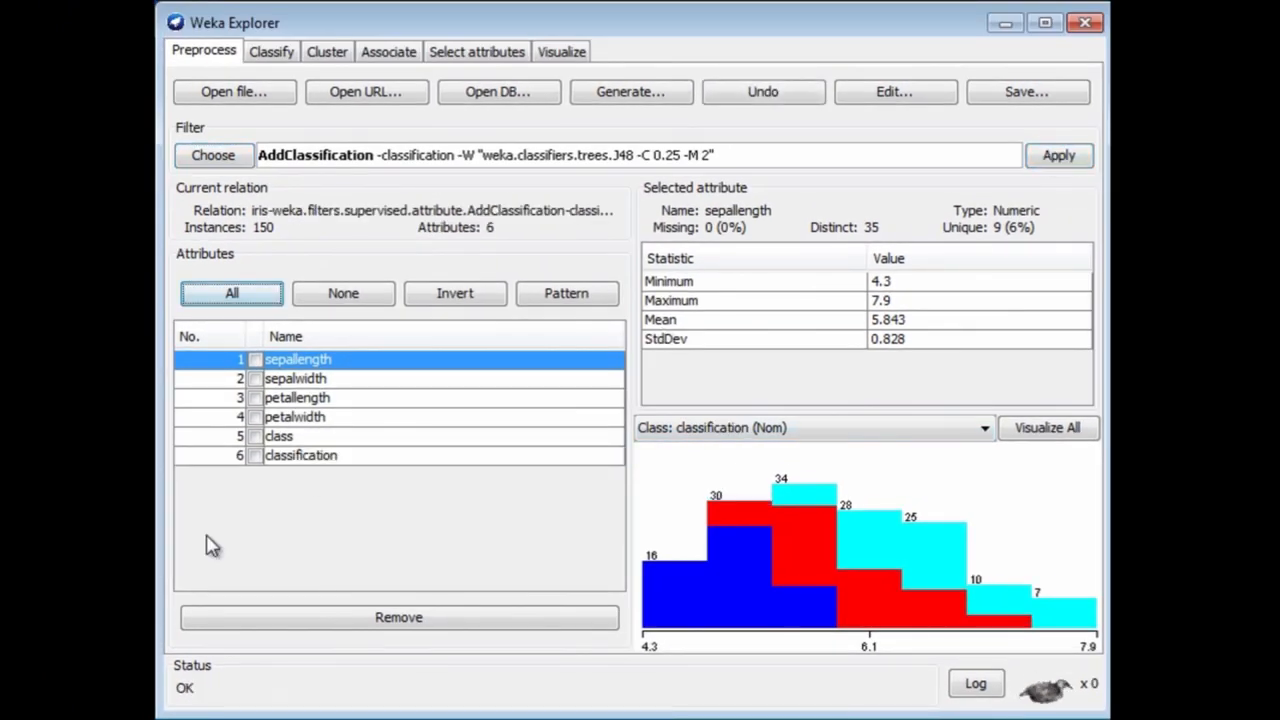